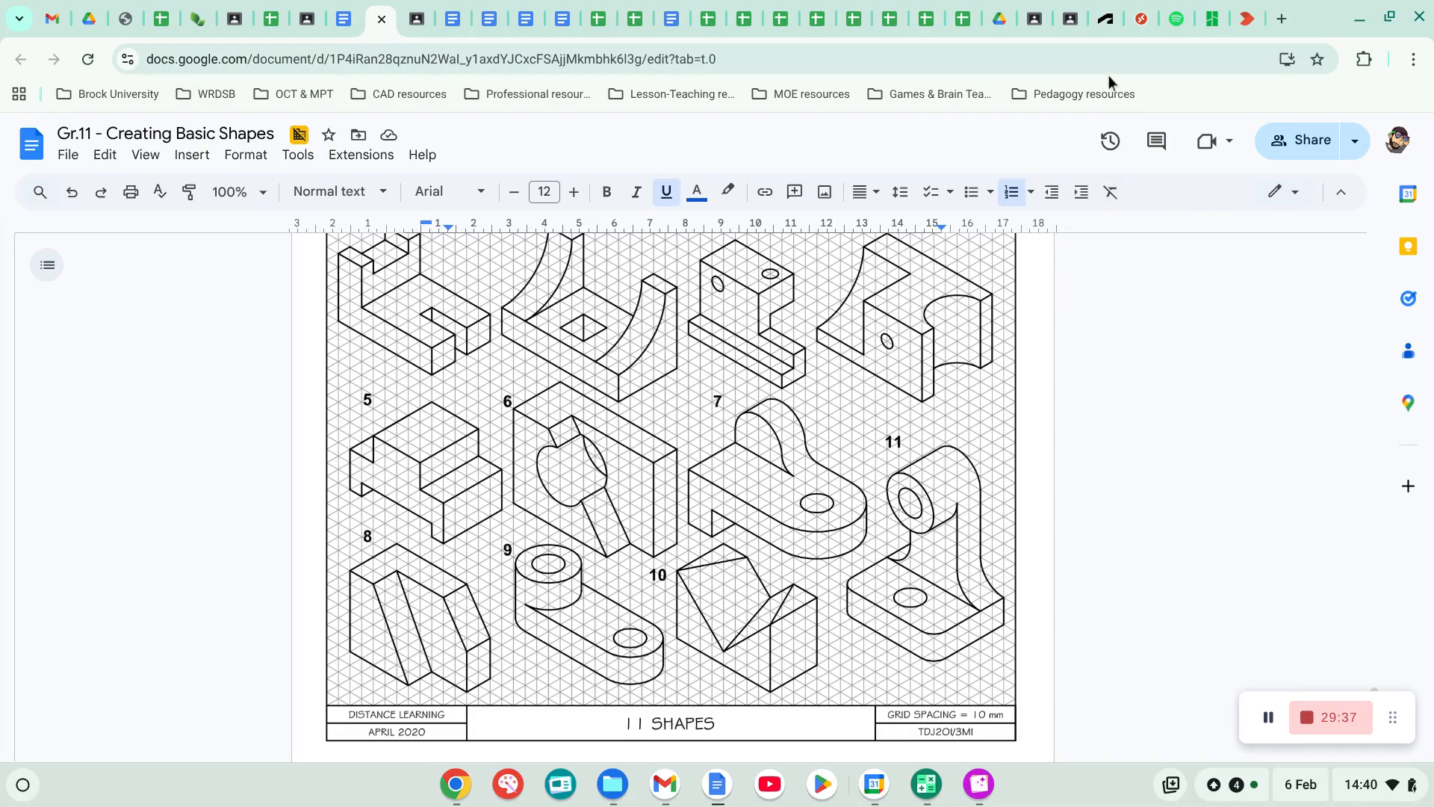
Step: Switch to the Basic Shapes model in Autodesk Fusion and roll the timeline forward to include the base rectangle sketch, Sketch8
left_click(1141, 21)
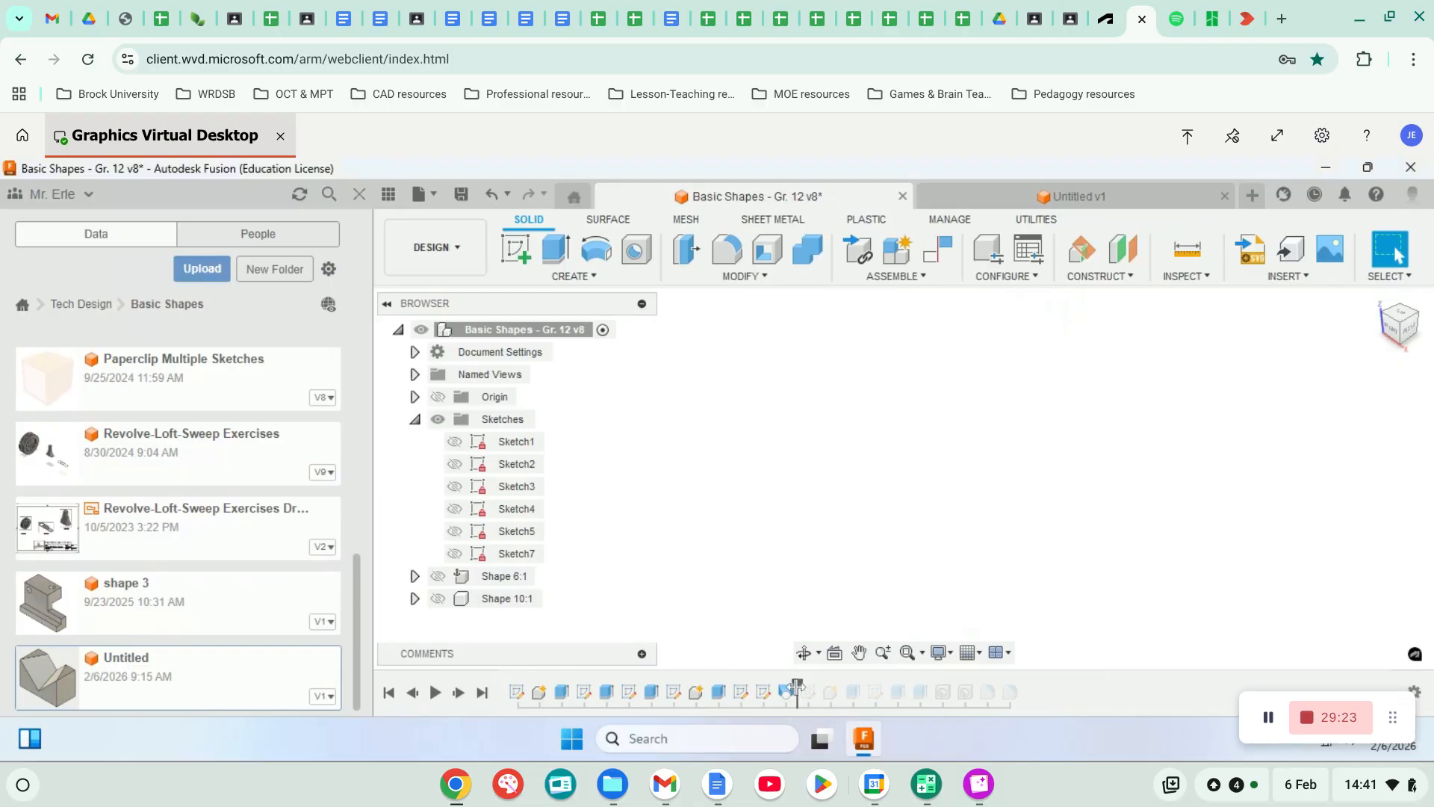
left_click_drag(797, 684, 810, 686)
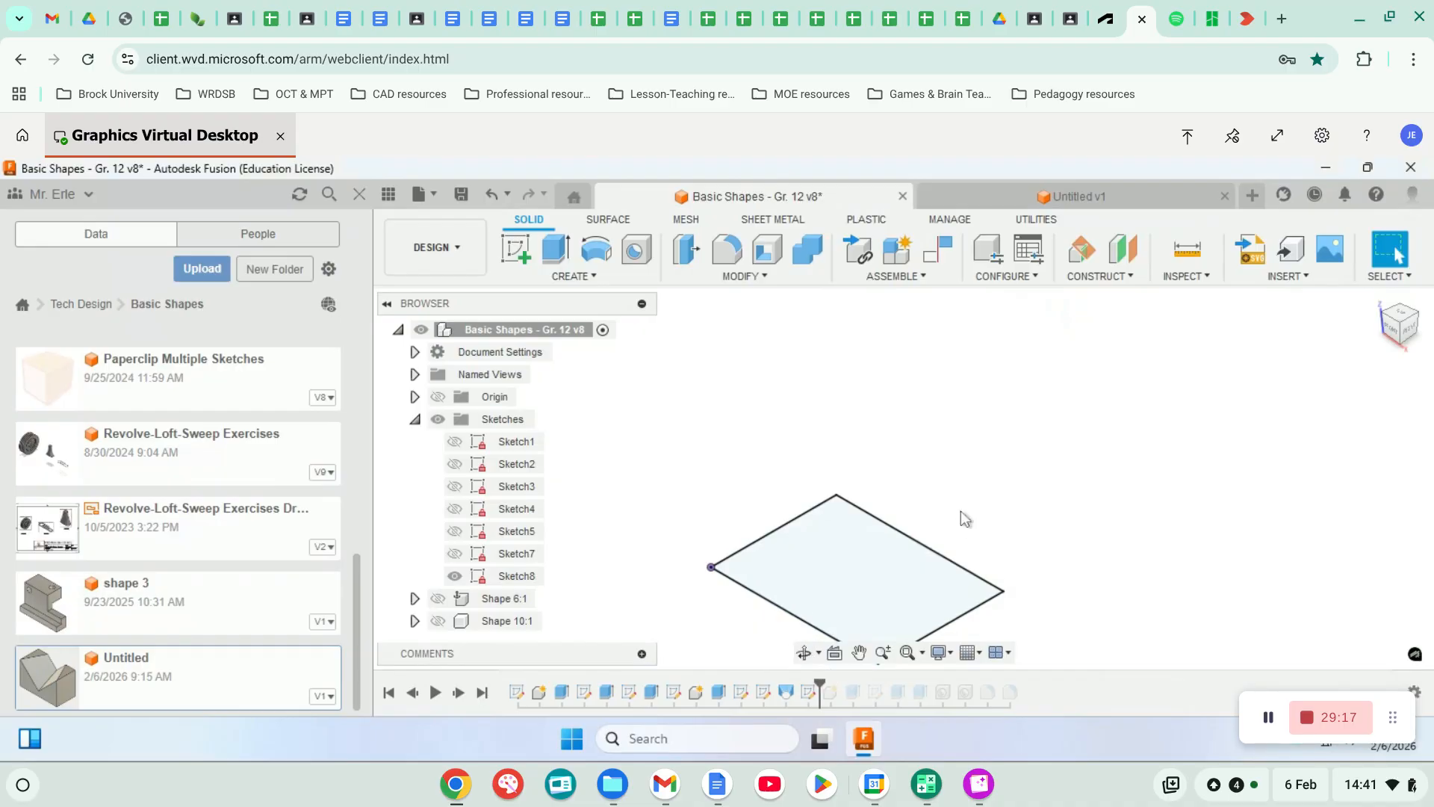
middle_click_drag(957, 523, 987, 442)
key("Escape")
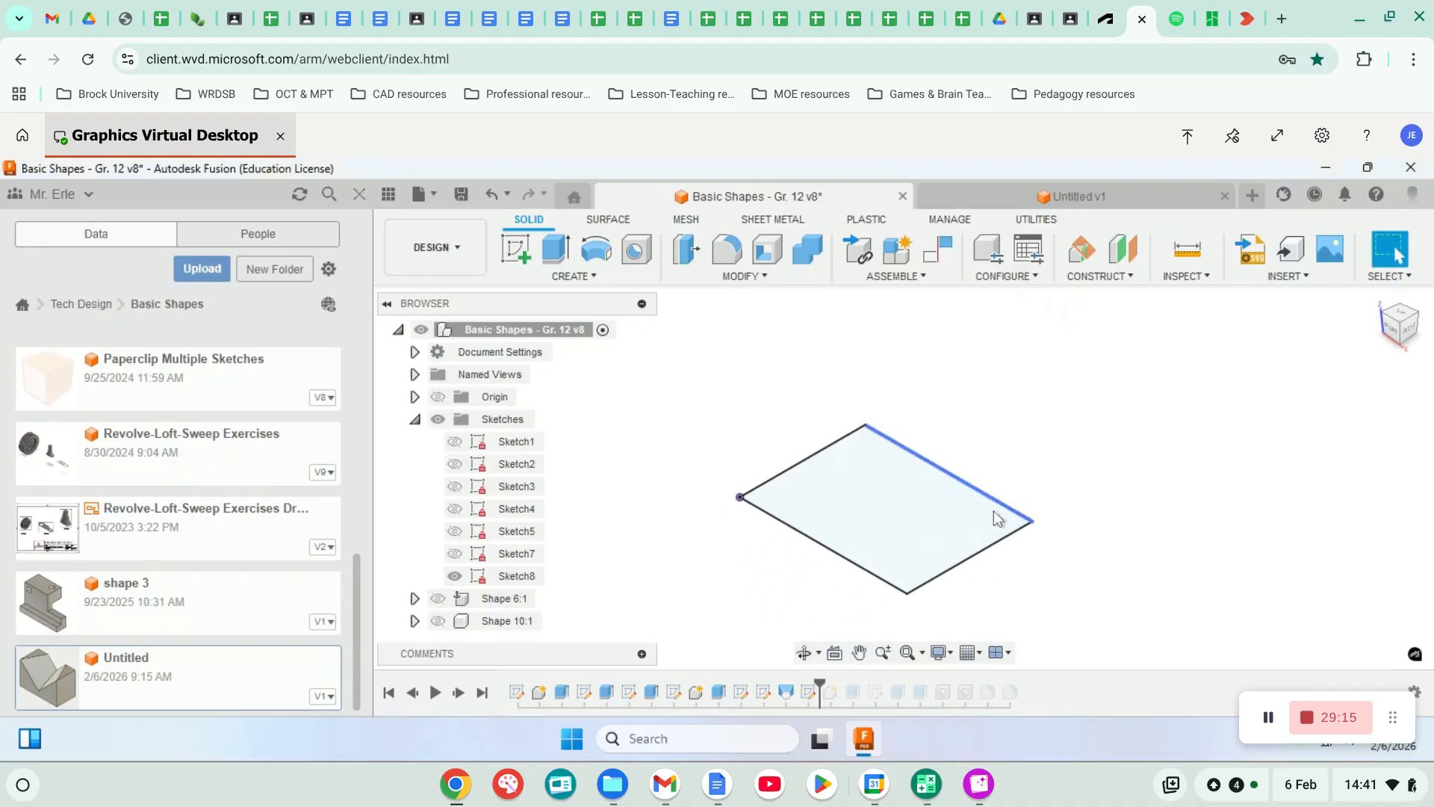
left_click(855, 561)
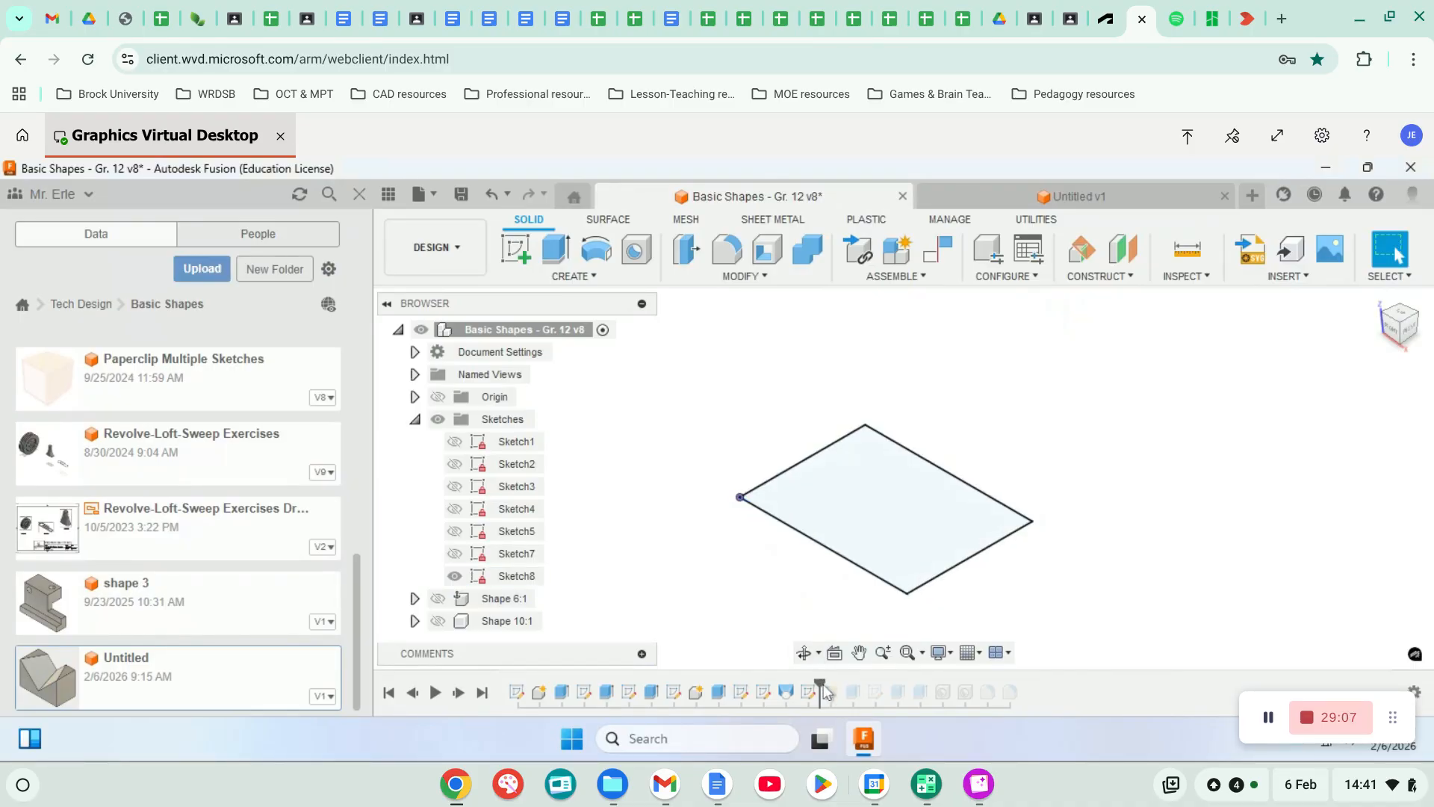
Step: Advance the timeline past the base extrusion and the upright's sketch, and show Sketch9
left_click_drag(822, 688, 864, 688)
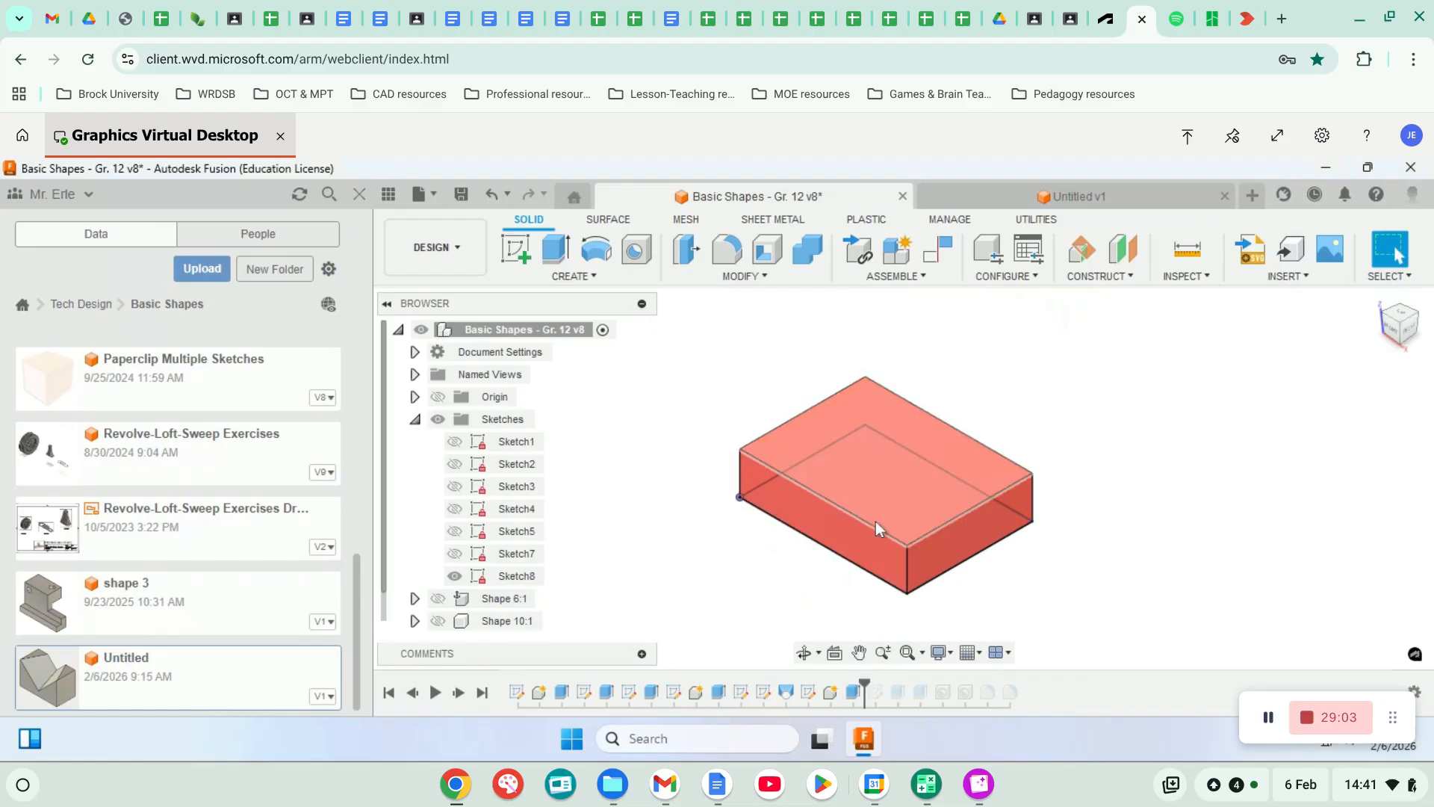
left_click_drag(865, 684, 887, 686)
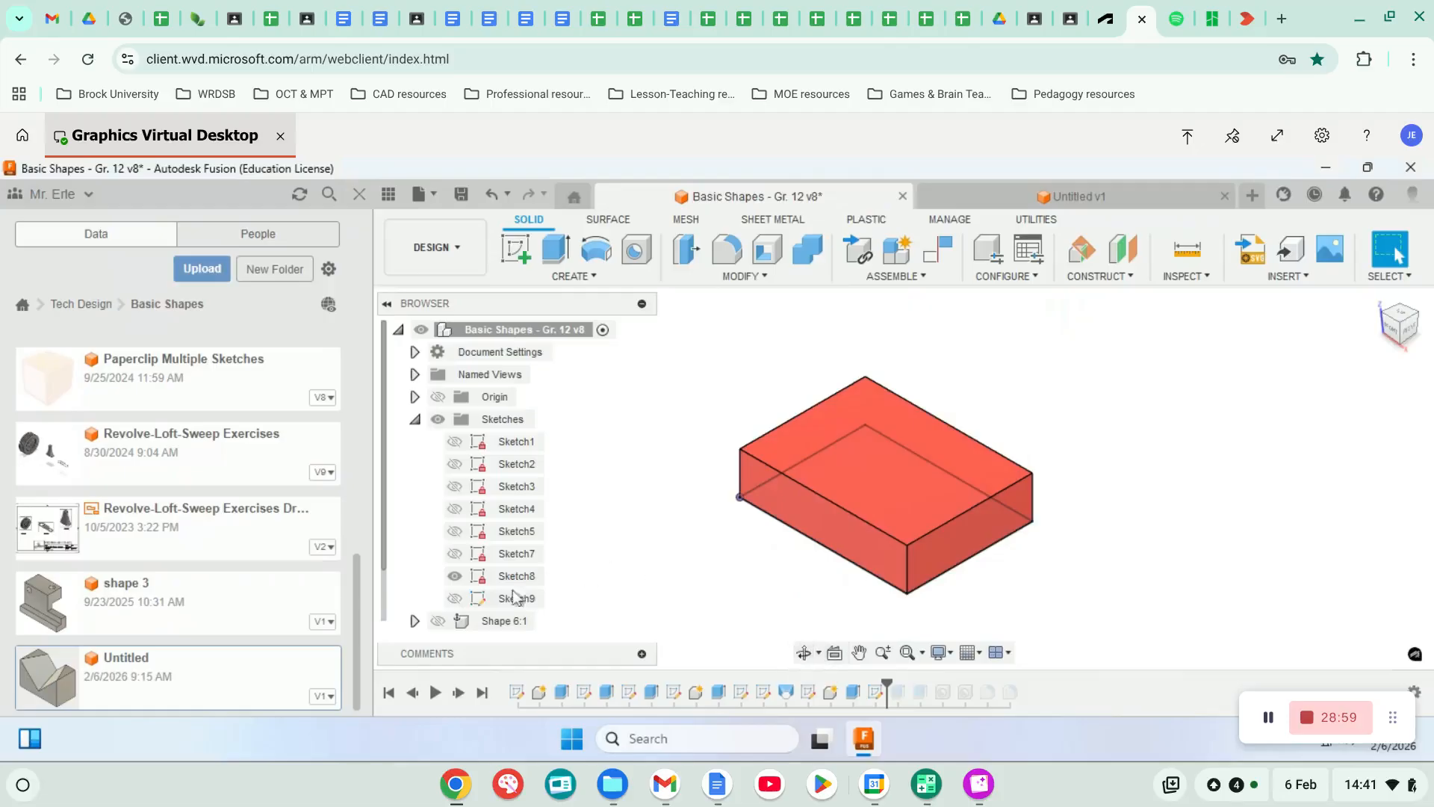
left_click(454, 598)
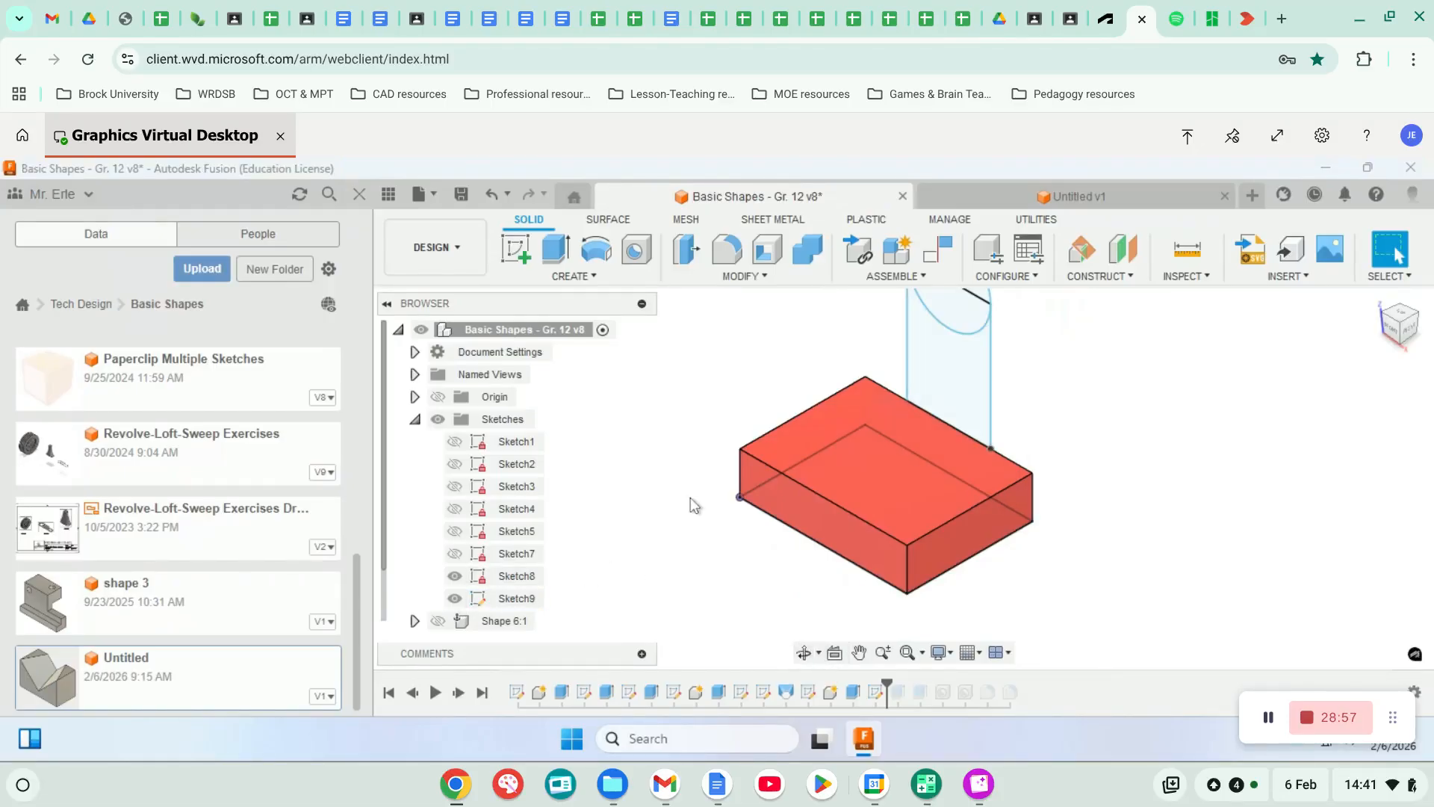
middle_click_drag(688, 503, 682, 573)
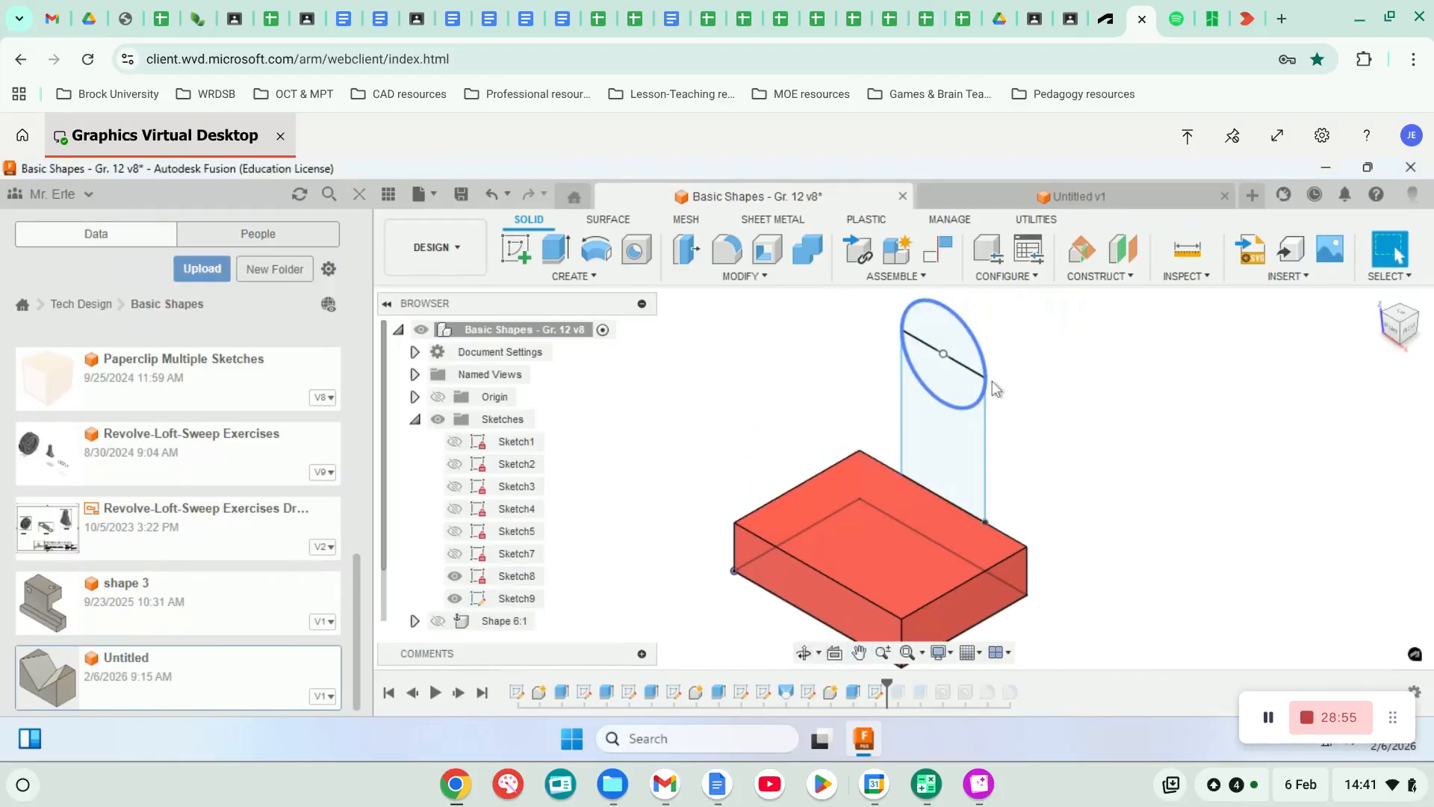
left_click(947, 459)
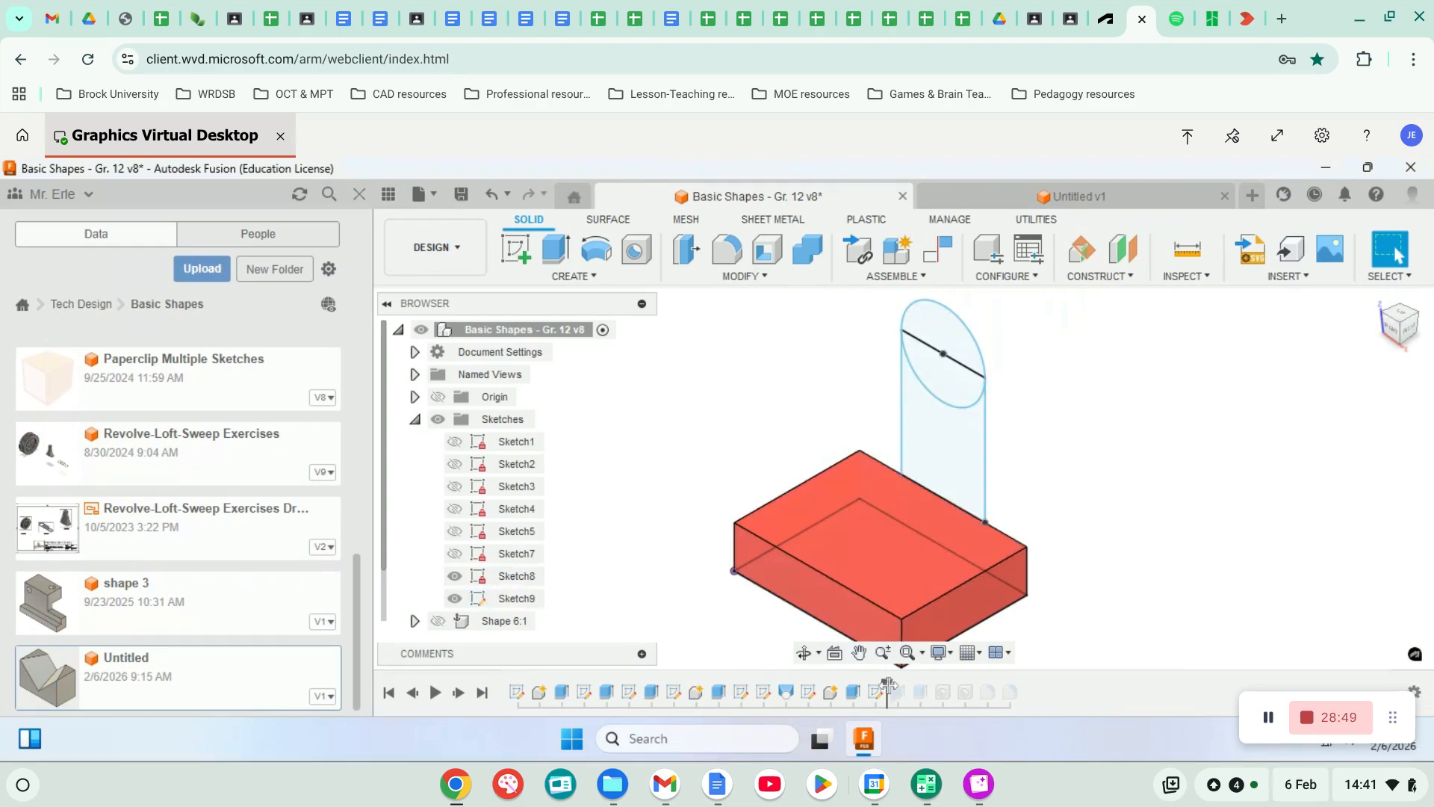
Step: Step the timeline forward through the upright and cylinder extrusions, and roll it back to just before the cylinder extrusion
left_click_drag(888, 685, 909, 684)
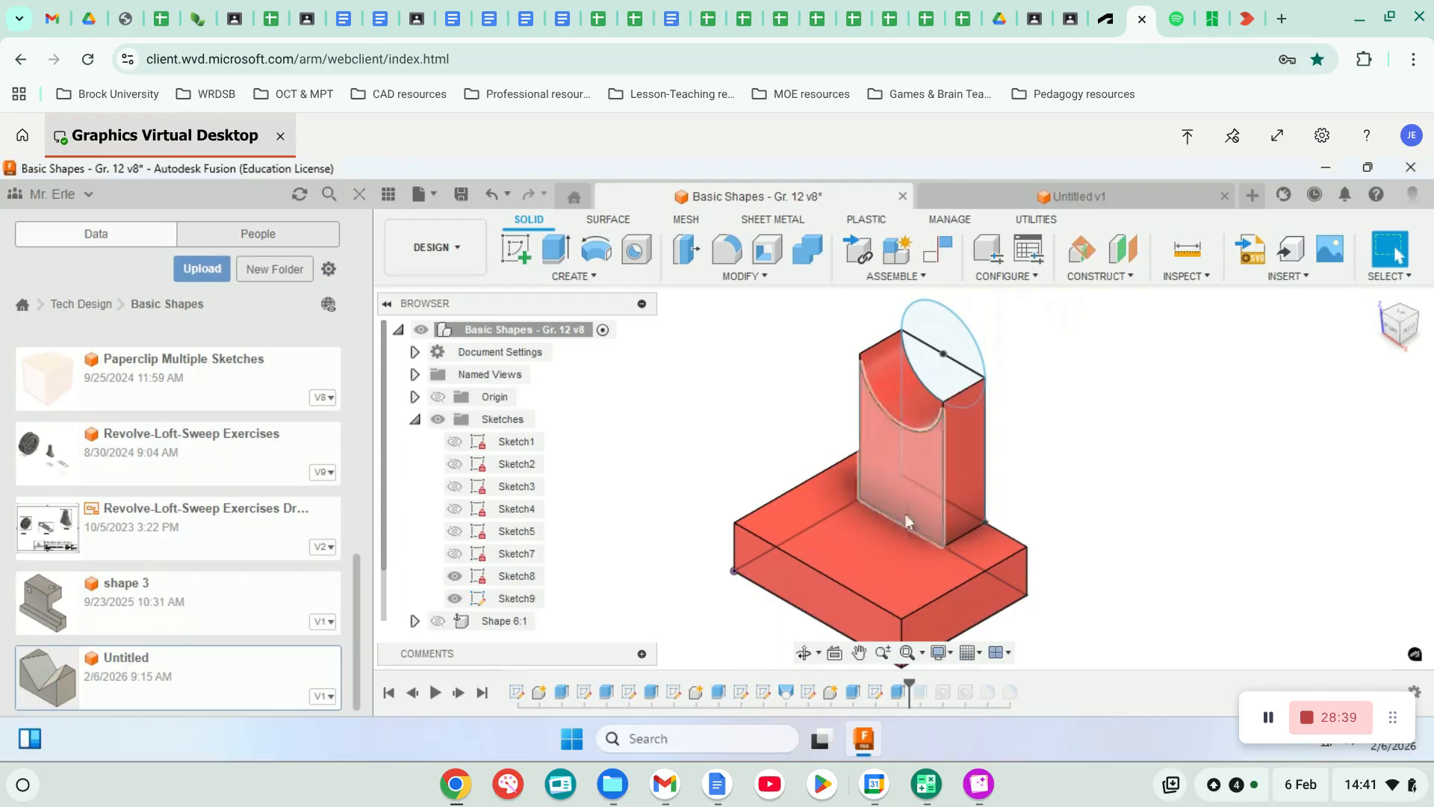
left_click_drag(910, 690, 922, 679)
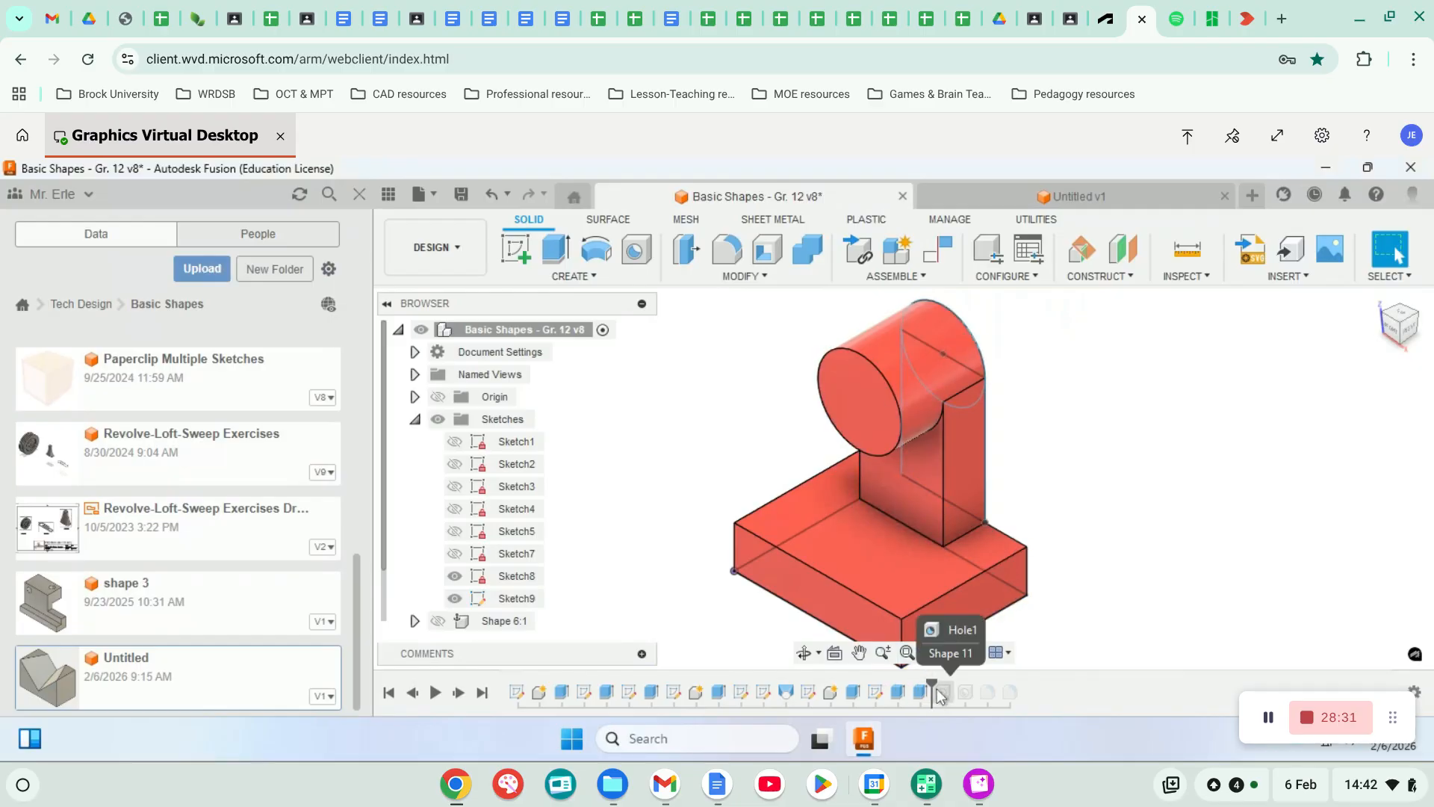
left_click_drag(932, 682, 910, 680)
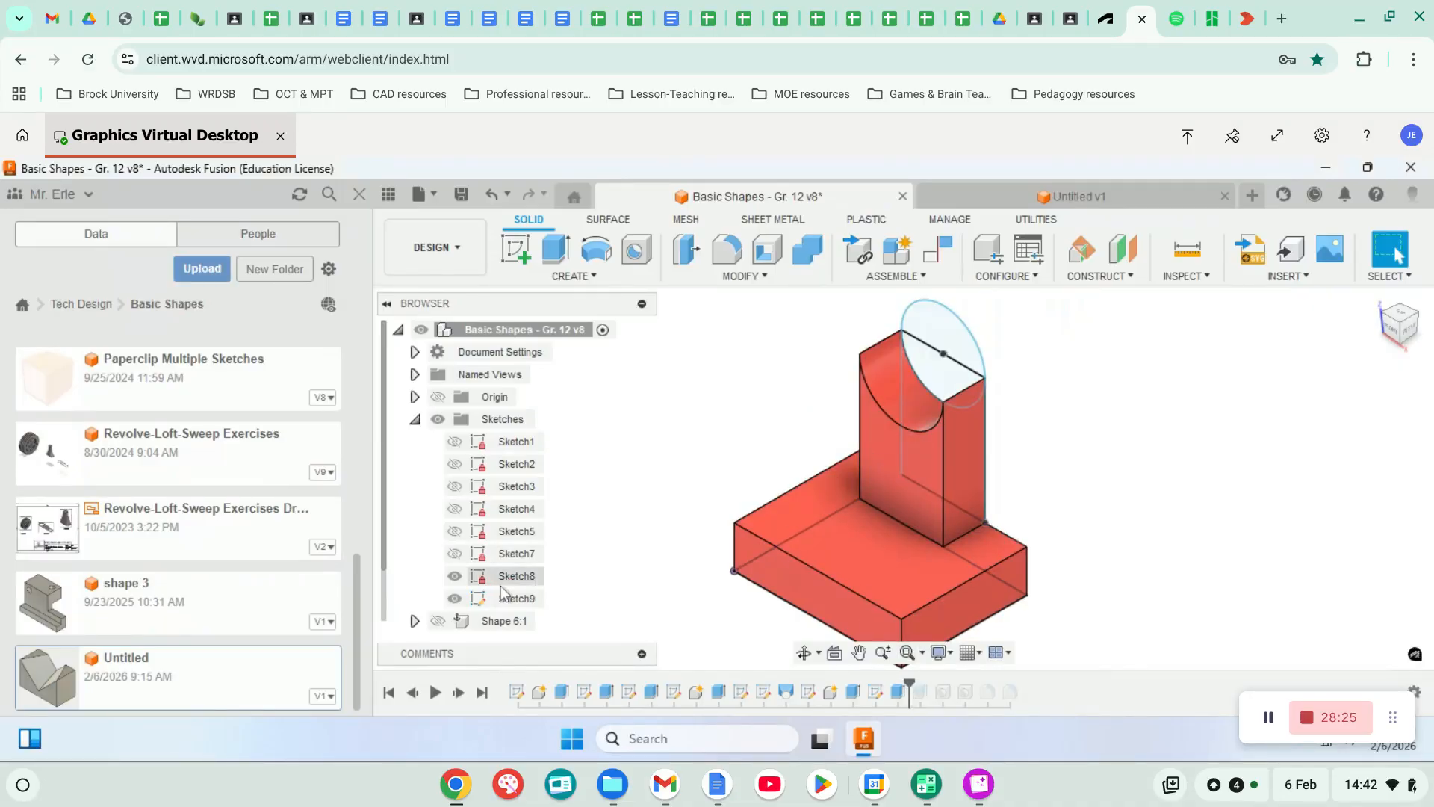
Step: Hide Sketch8, and turn Sketch9 off and on again so its circle can be used for the cylinder
left_click(461, 578)
left_click(455, 578)
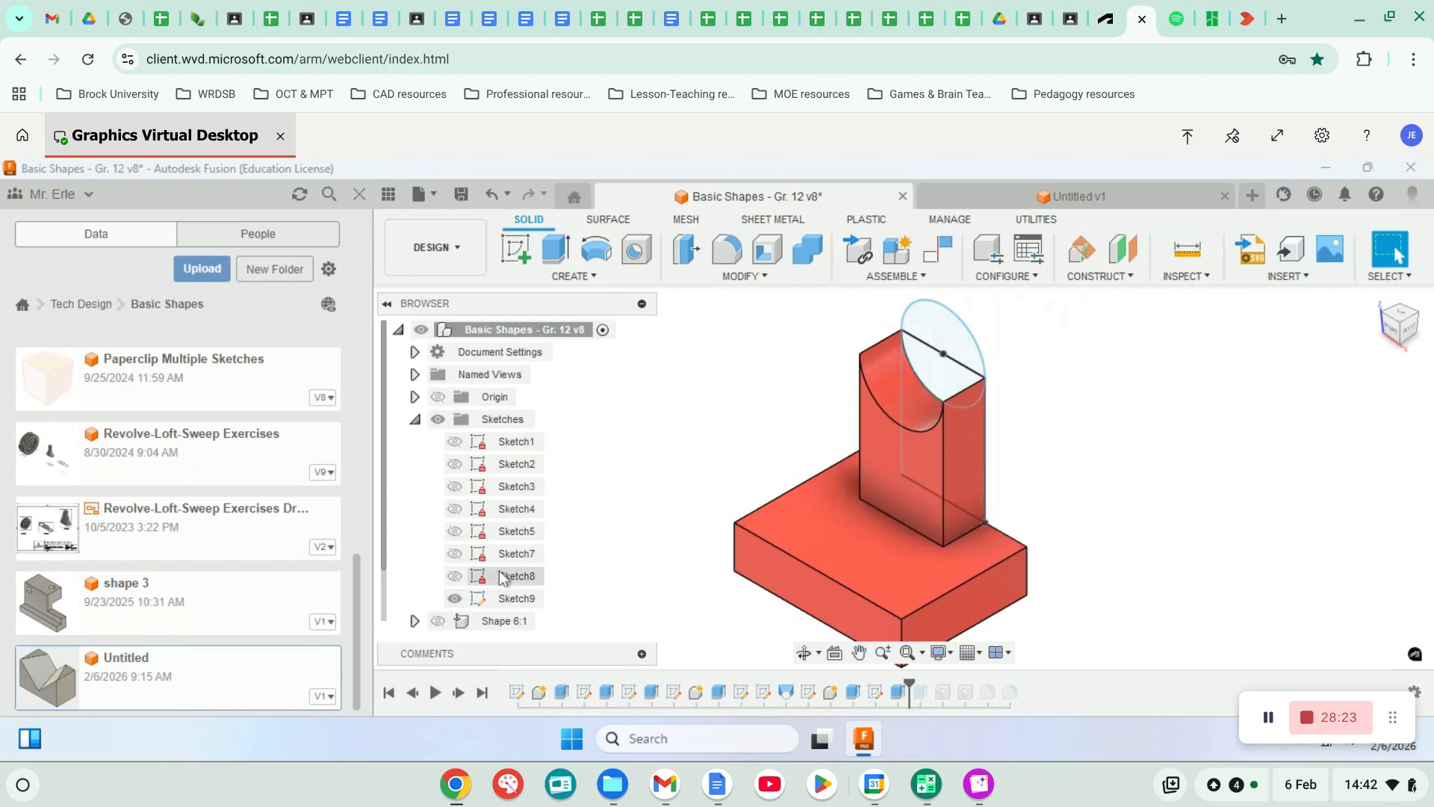
left_click(457, 598)
left_click(455, 598)
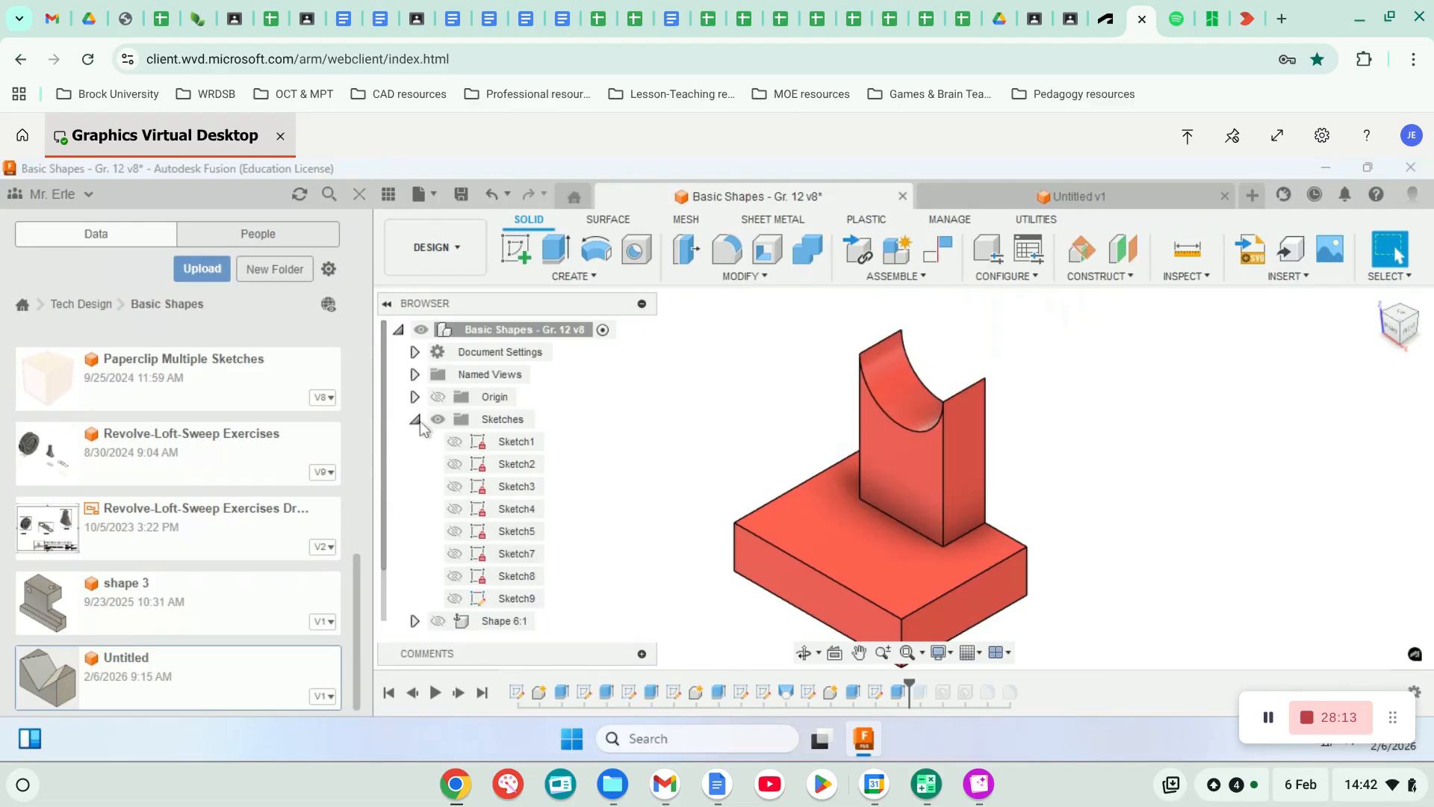
left_click(456, 599)
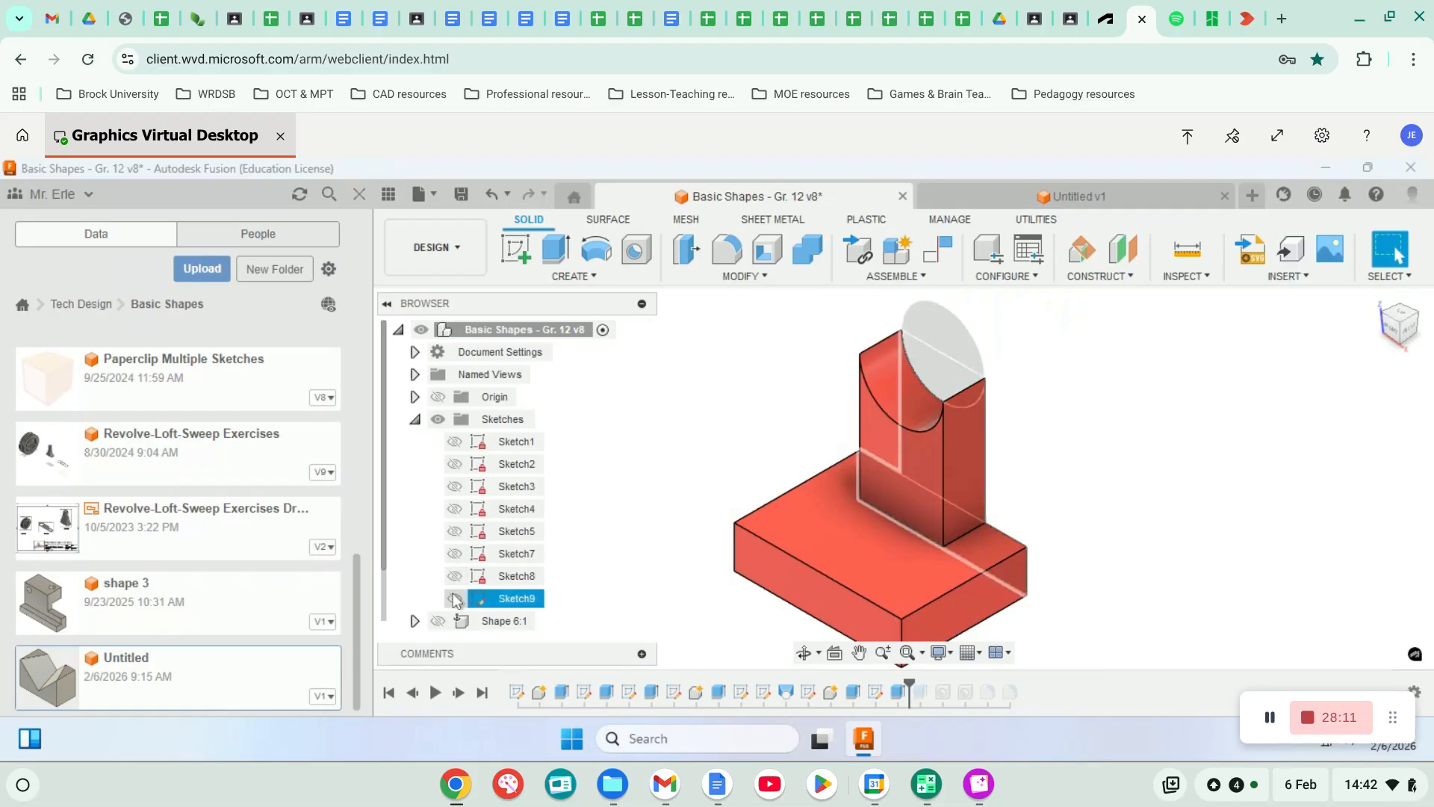
left_click(454, 599)
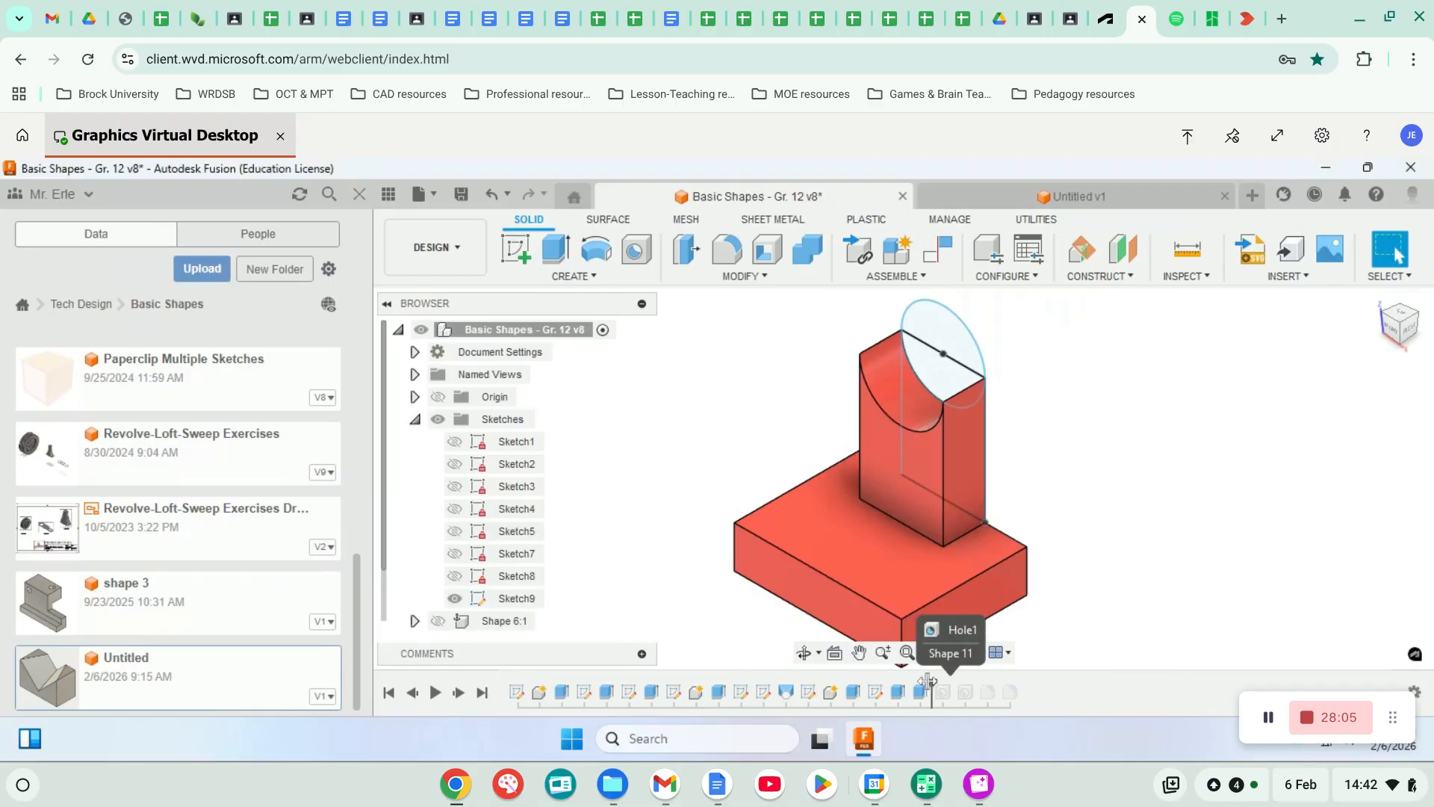
Step: Roll the timeline forward past the cylinder extrusion and the hole through the cylinder
left_click_drag(910, 683, 931, 684)
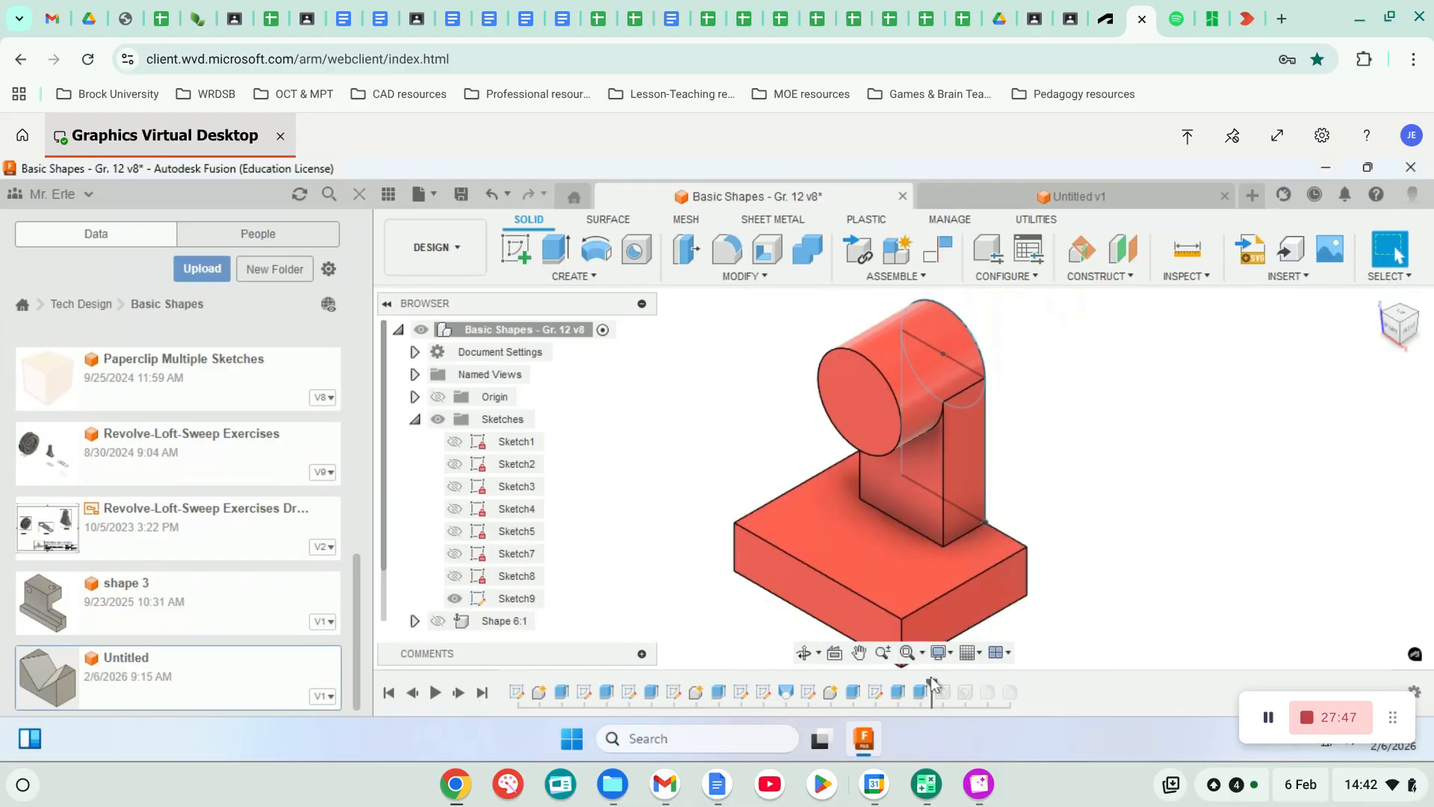
left_click_drag(932, 681, 954, 682)
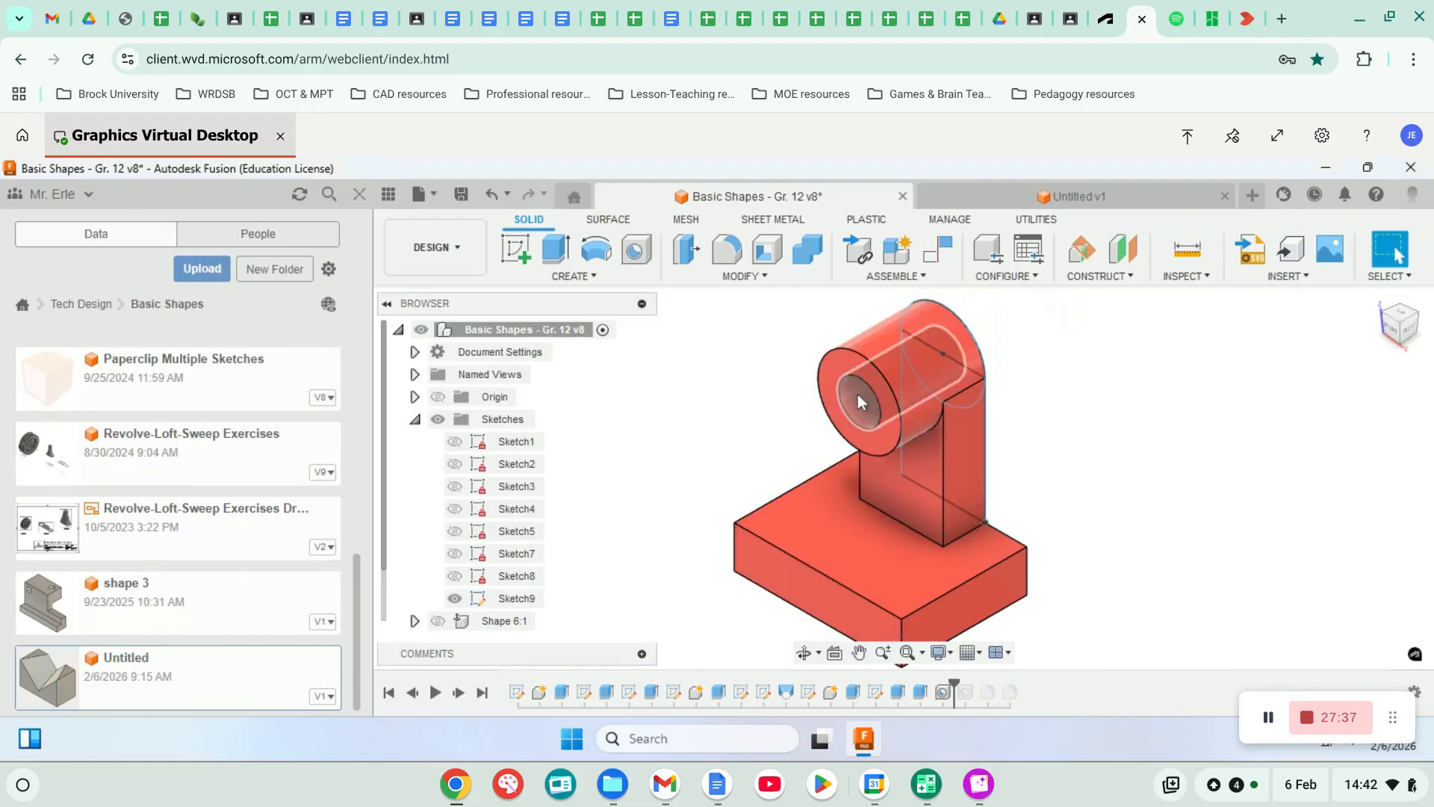
Step: Open the cylinder's hole for editing, and move its centre point away from and back to the centre of the round face
double_click(944, 694)
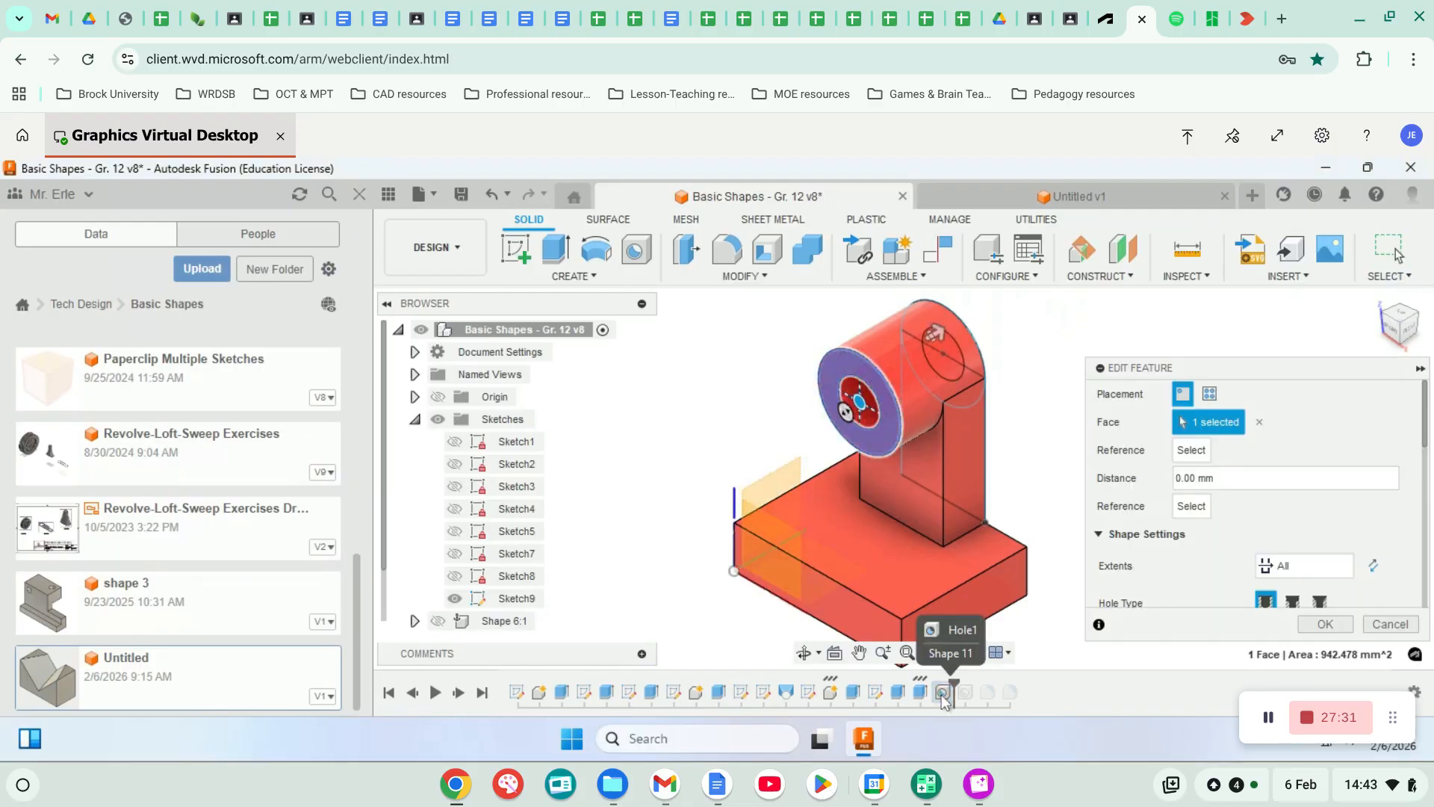
left_click(856, 393)
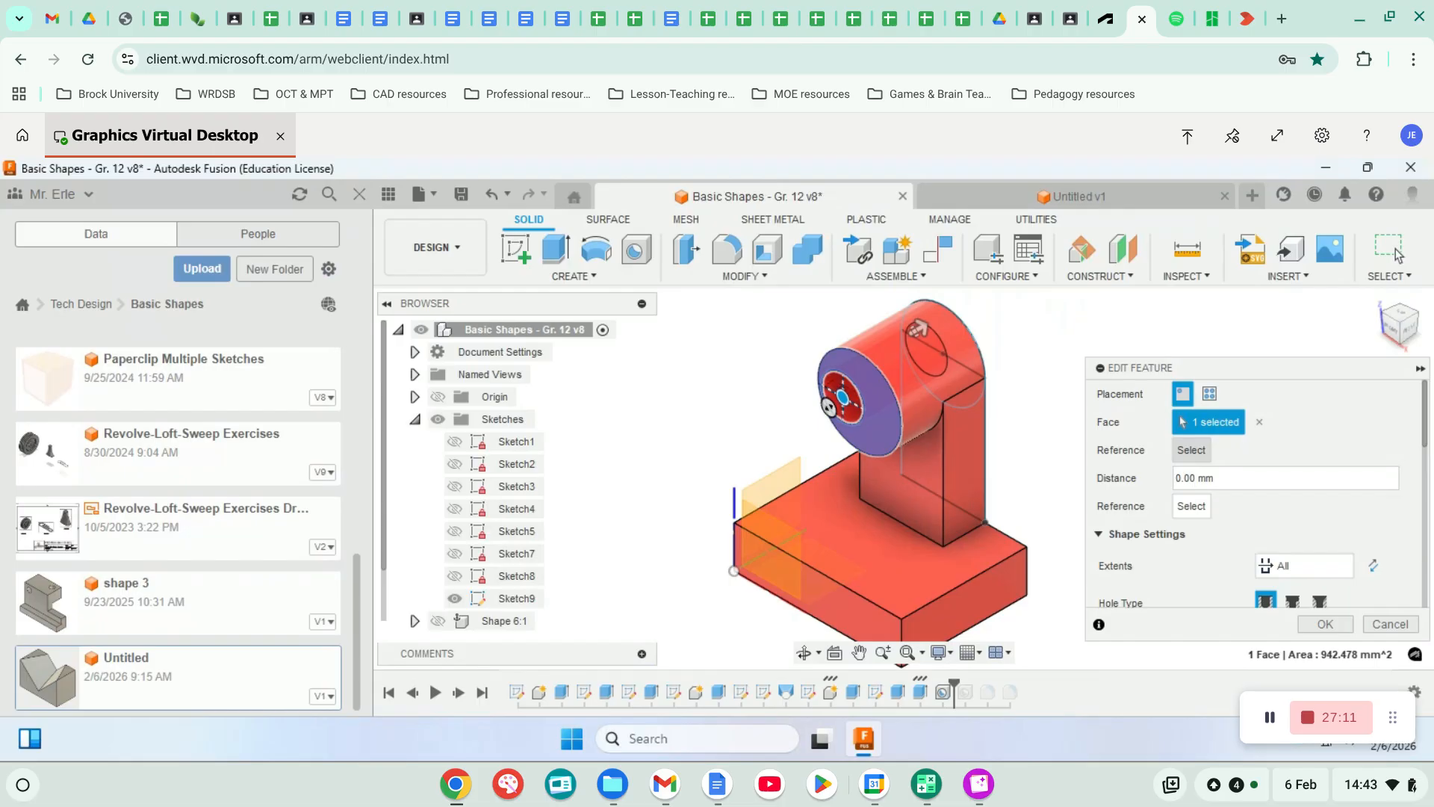
left_click(884, 375)
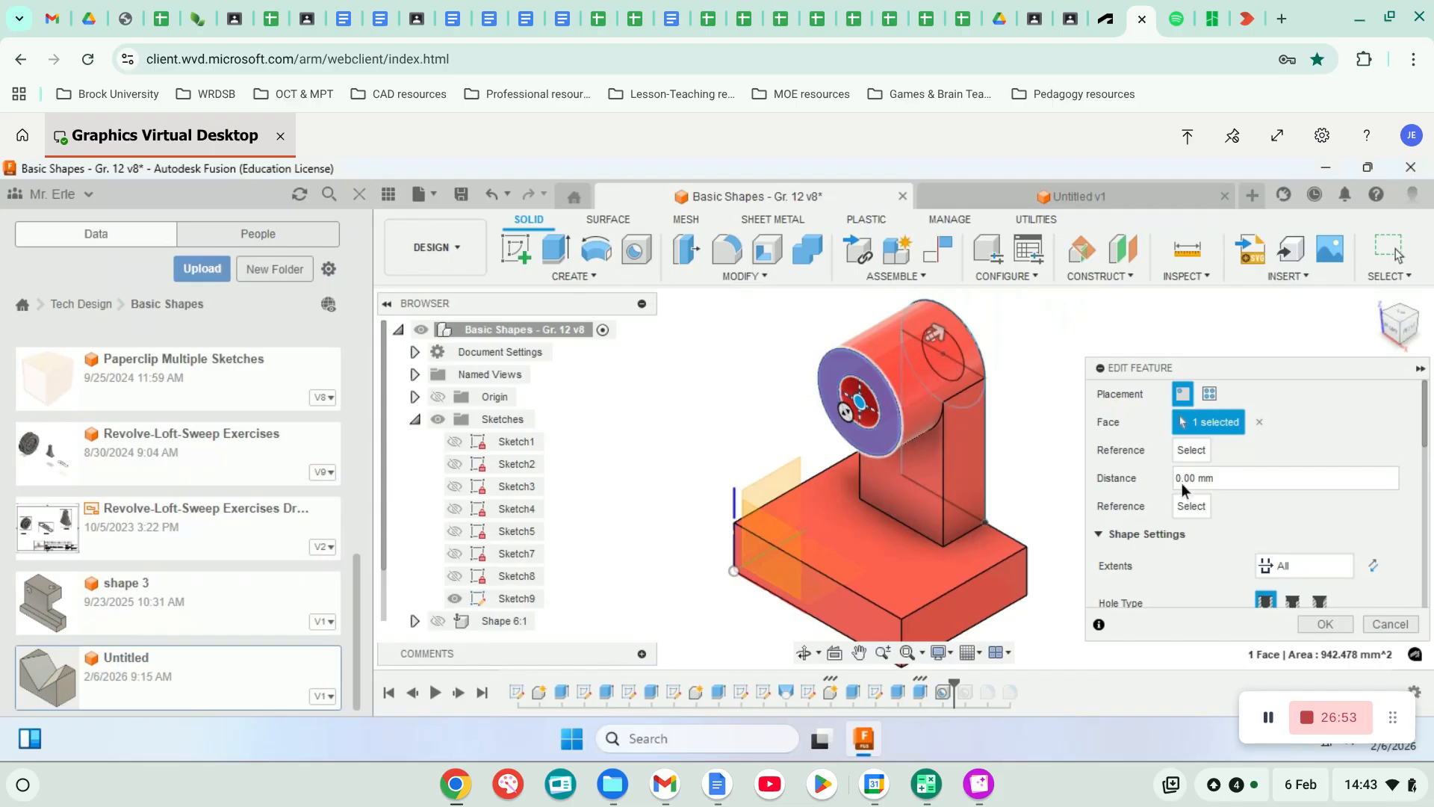
Step: Try a 60 mm Distance extent on the cylinder's hole and return its extents to All
scroll(1311, 457, "down", 1)
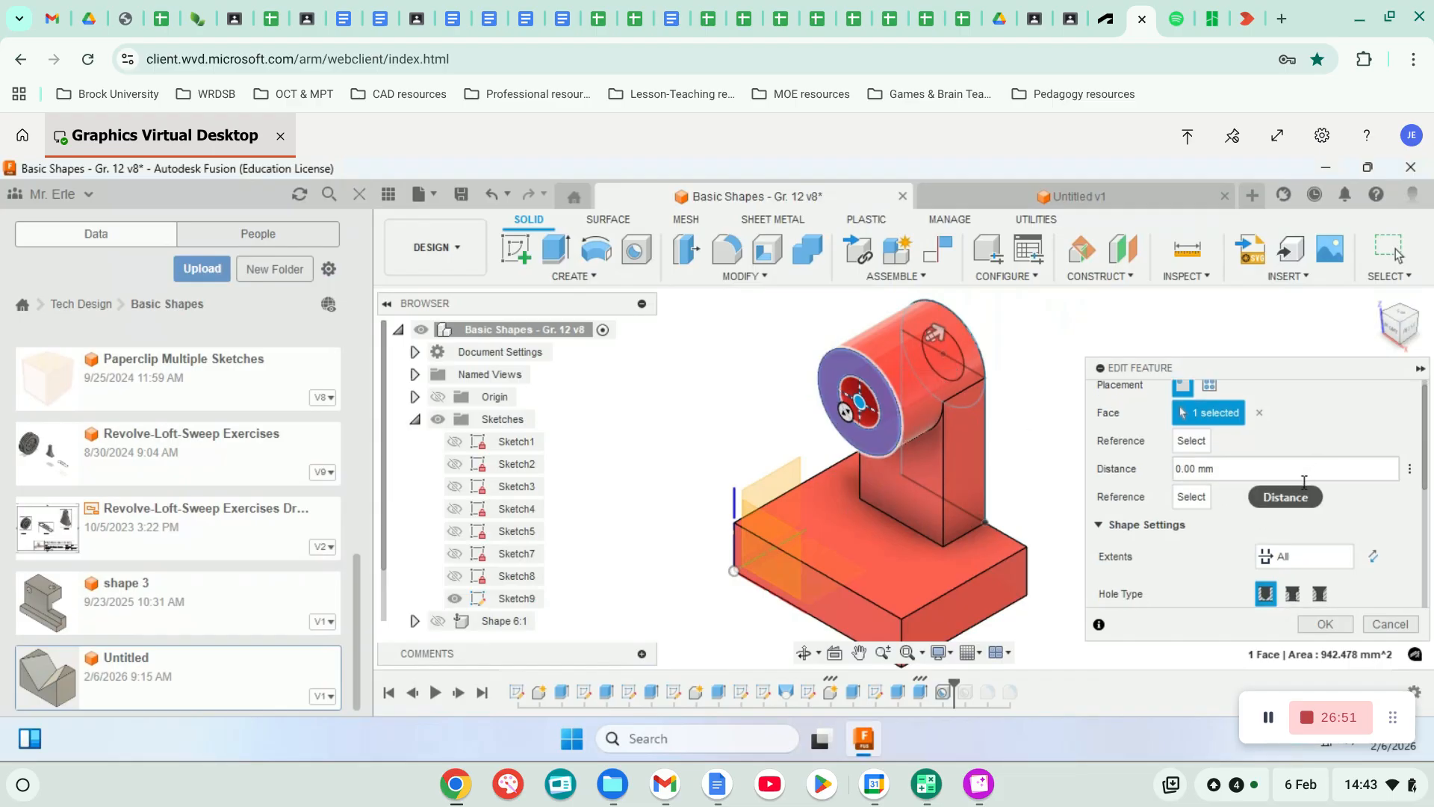
scroll(1270, 515, "down", 3)
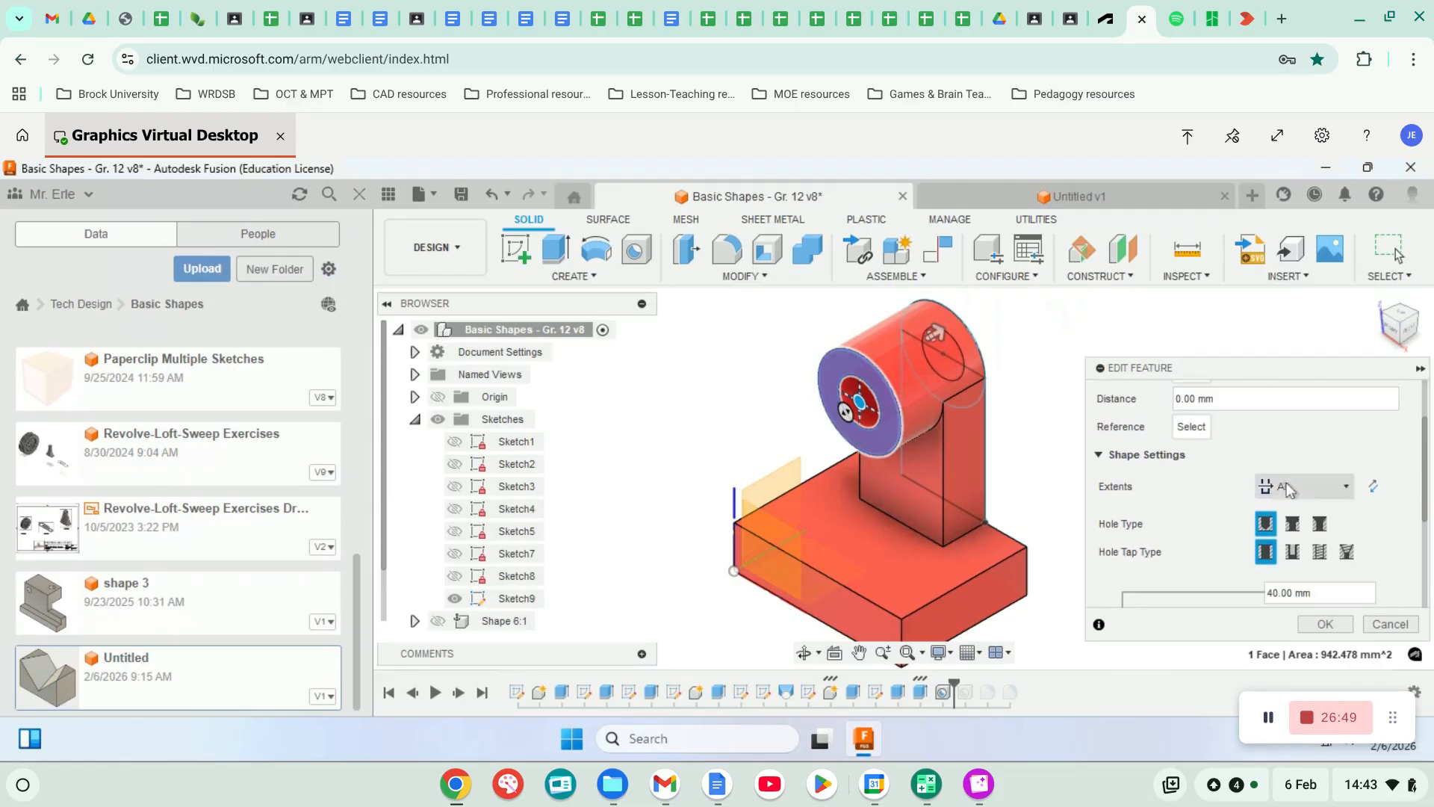
left_click(1290, 489)
left_click(1287, 506)
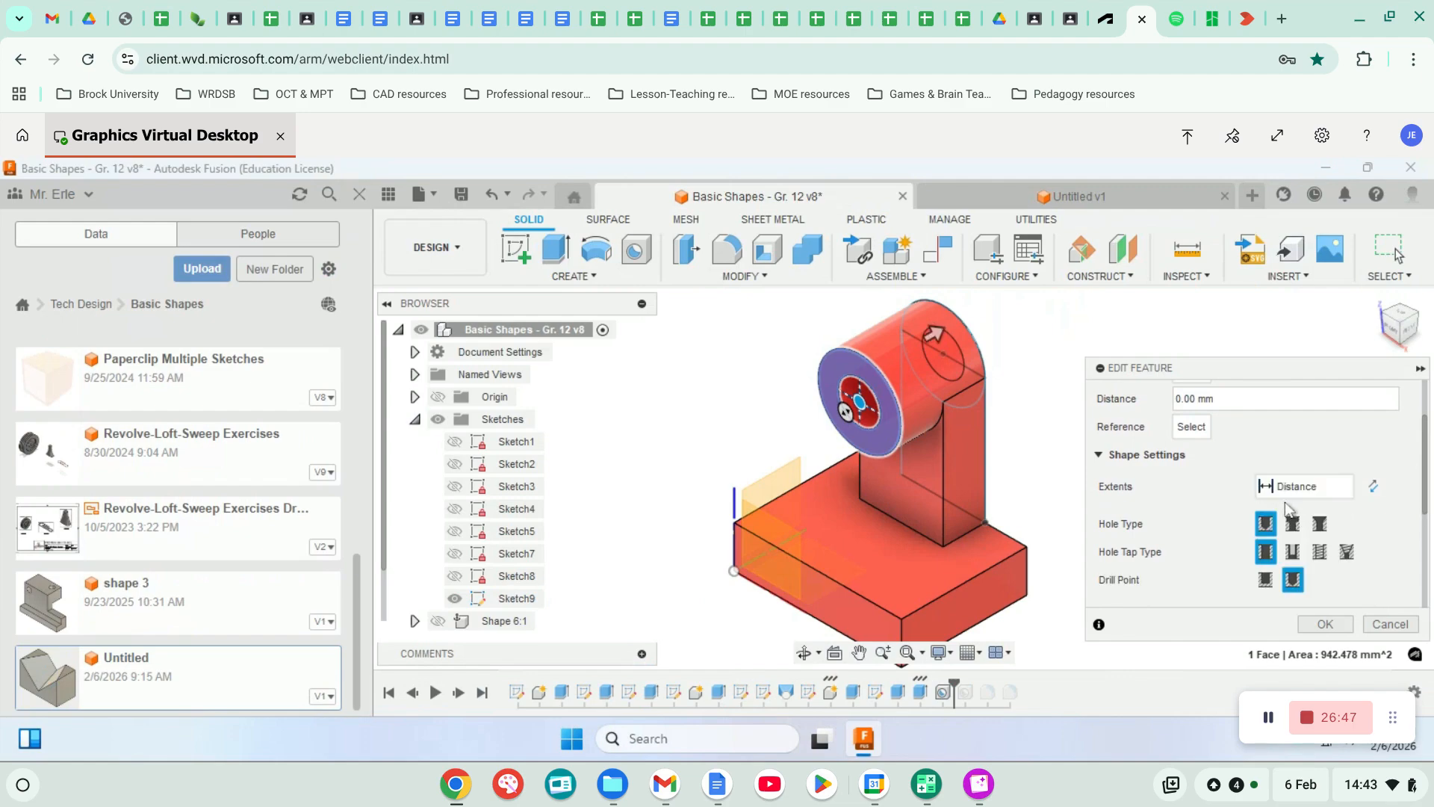
left_click_drag(940, 331, 1000, 314)
left_click(1301, 489)
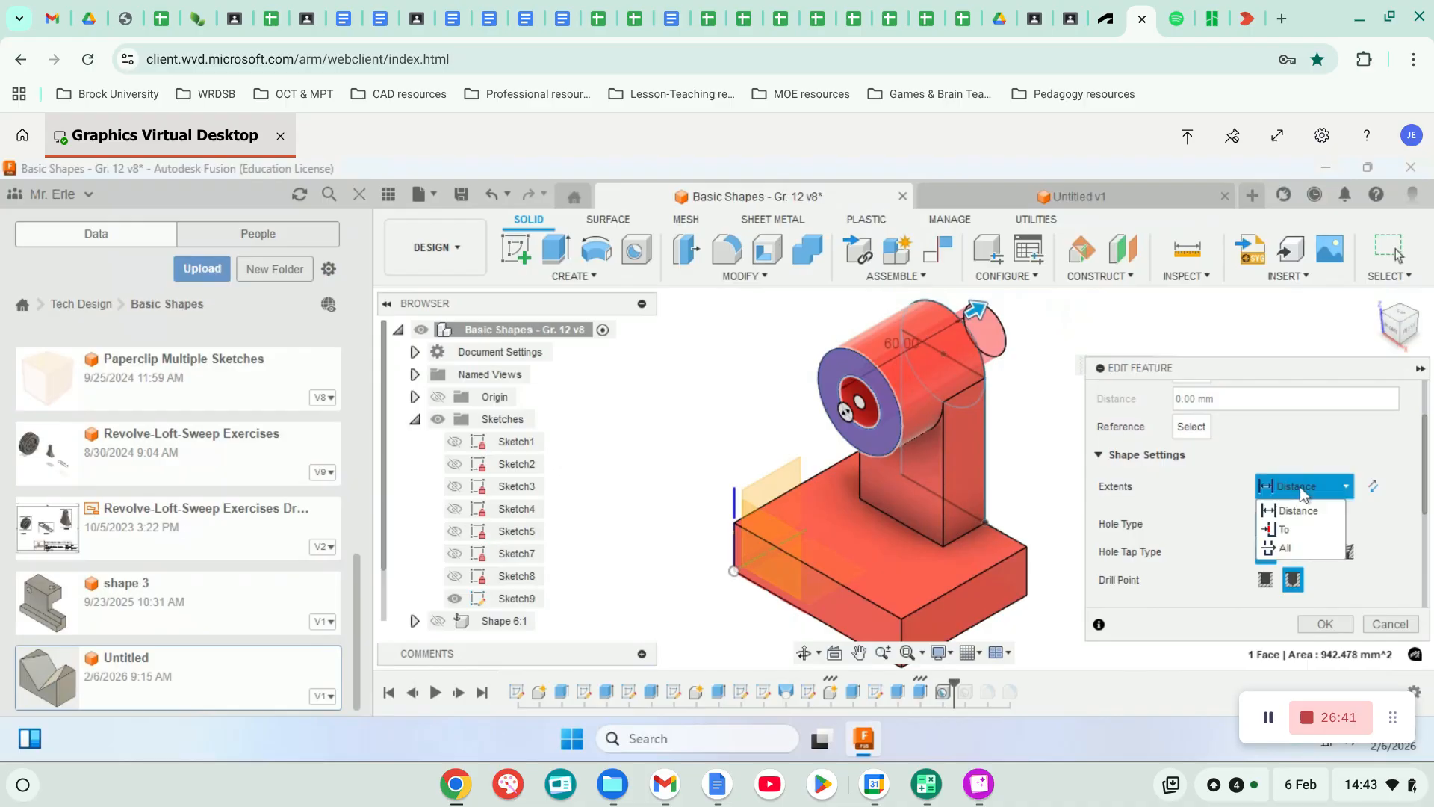
left_click(1281, 546)
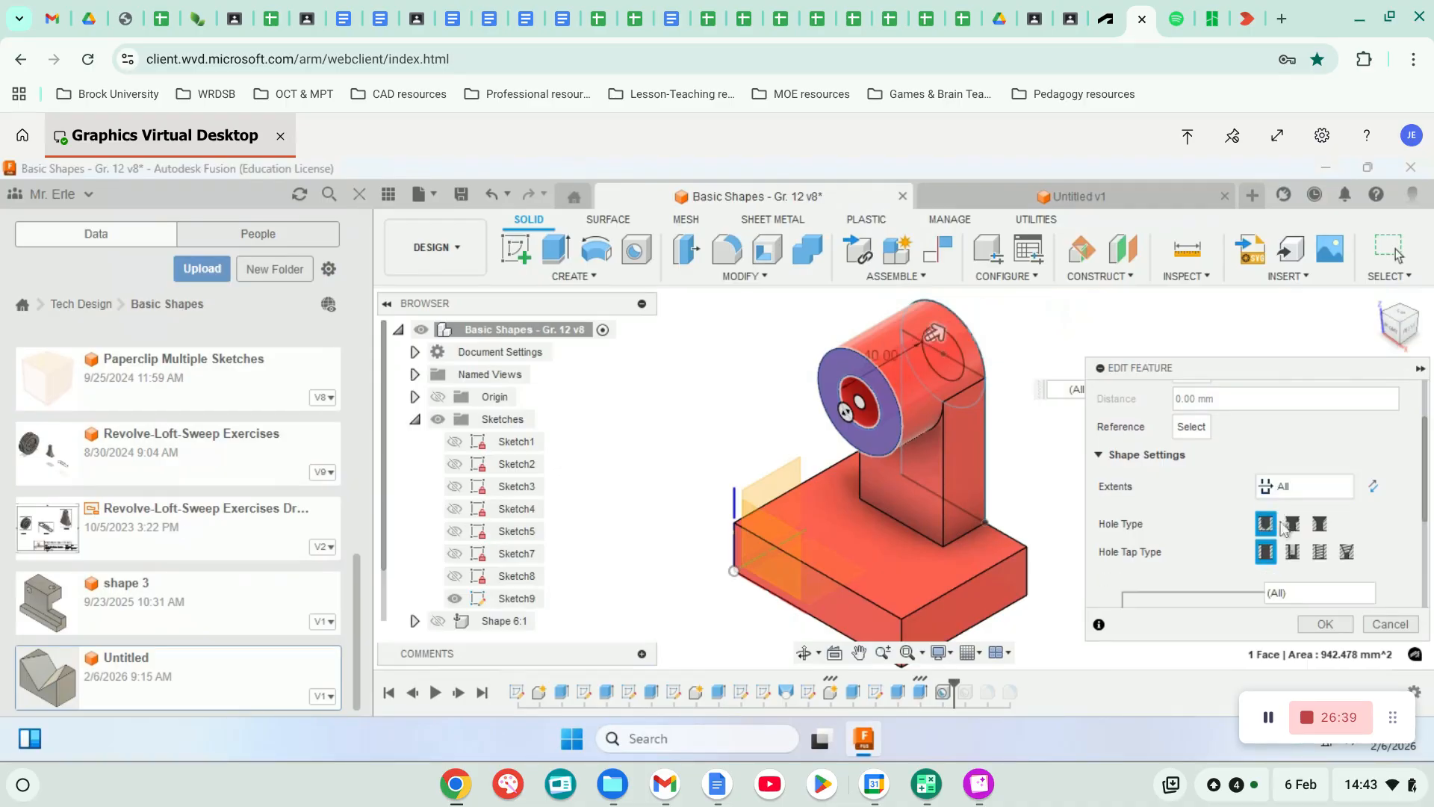
Step: Keep the cylinder's simple hole at a 20 mm diameter and apply the hole edit
scroll(1277, 509, "down", 5)
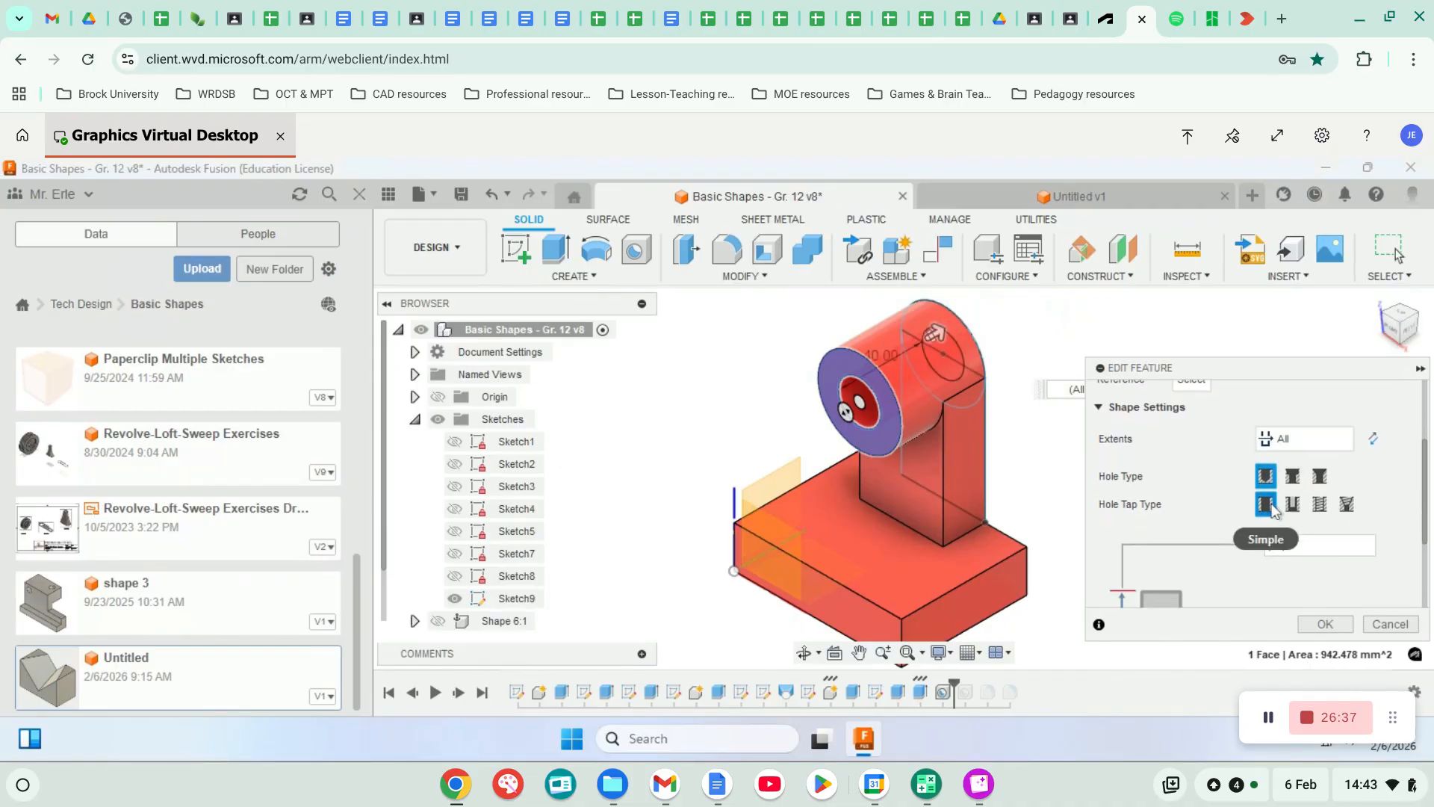
left_click(1321, 553)
left_click_drag(1316, 554, 1264, 554)
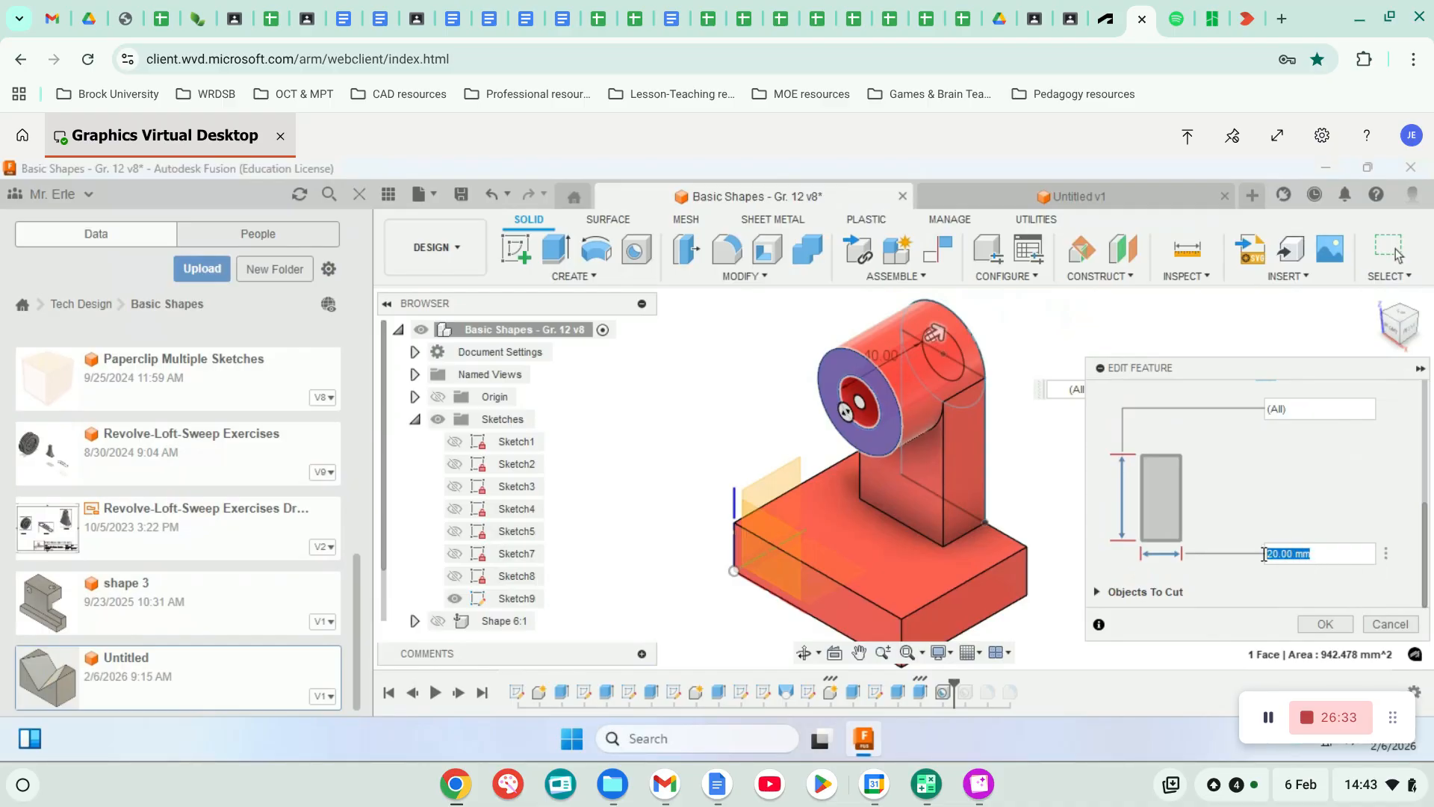
left_click(1282, 554)
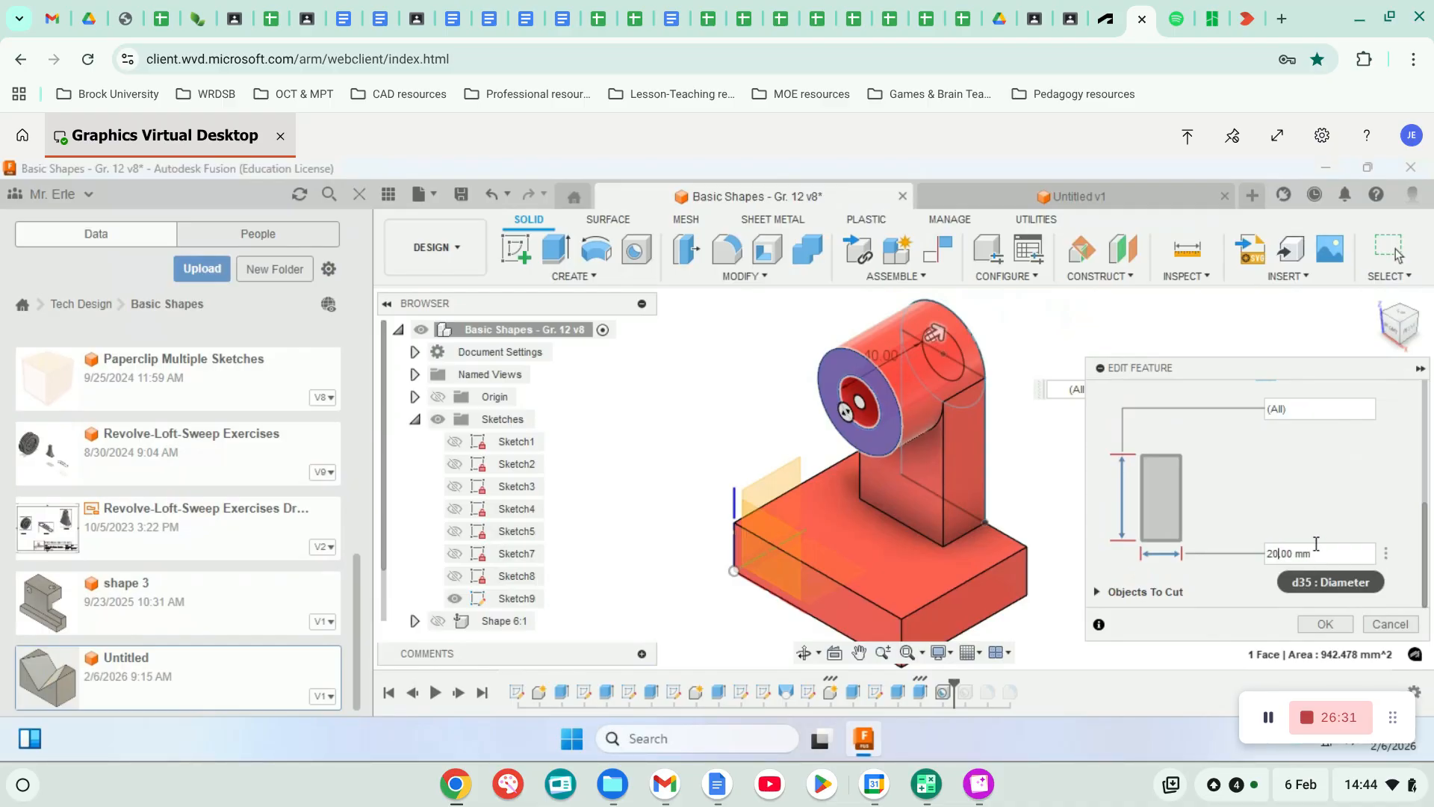
left_click(1326, 626)
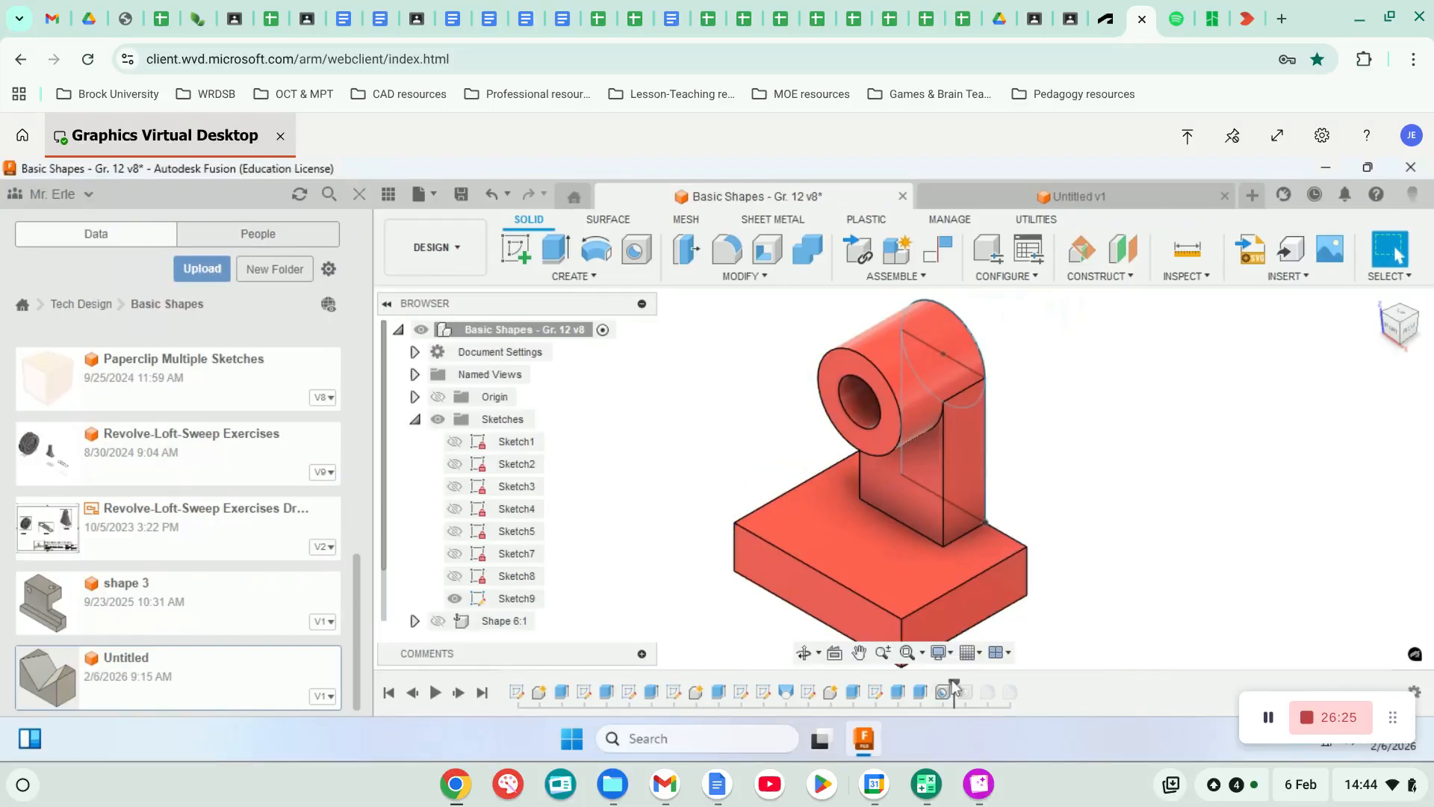
Step: Advance the timeline past the base plate's hole and review that hole's placement settings without changing them
left_click_drag(954, 683, 976, 684)
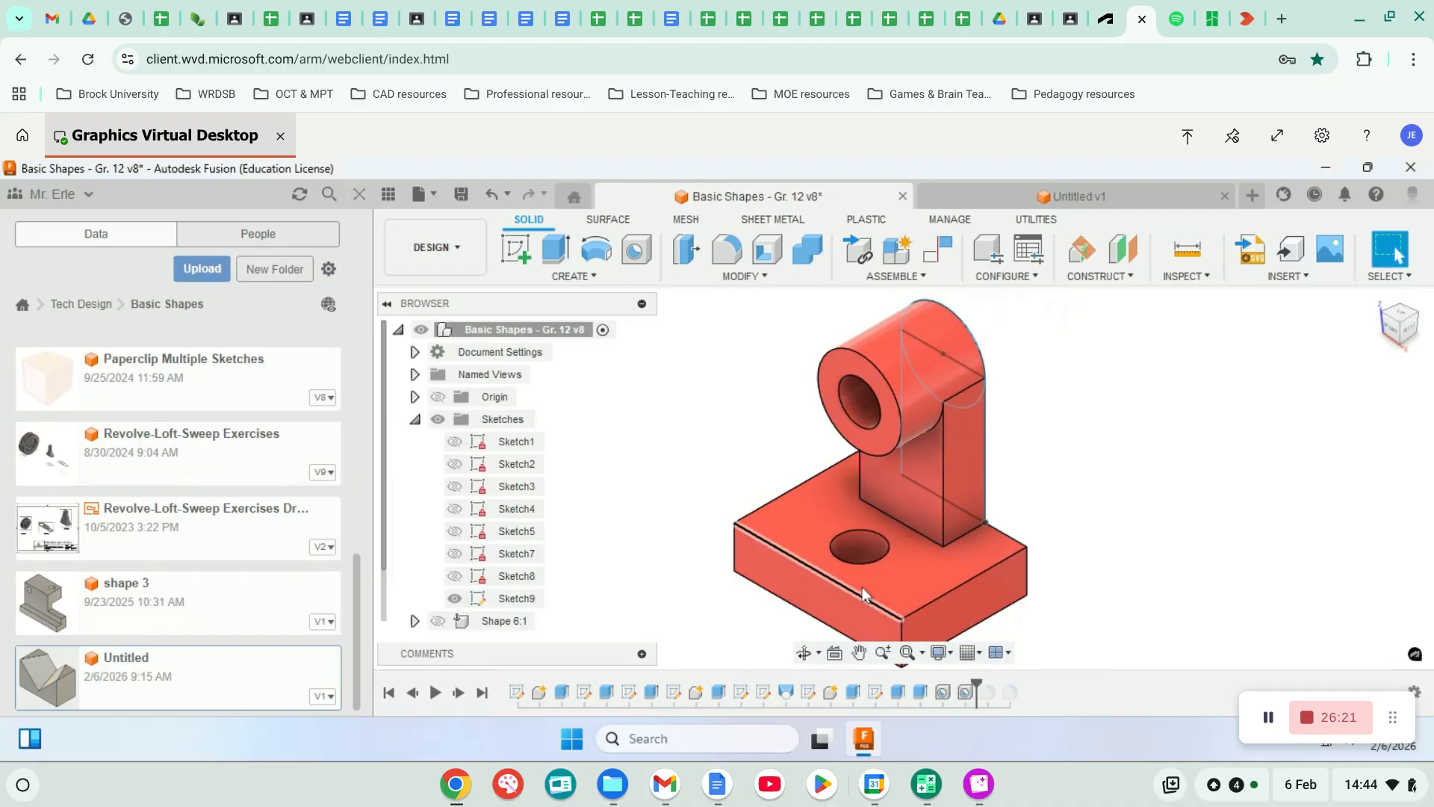
double_click(965, 692)
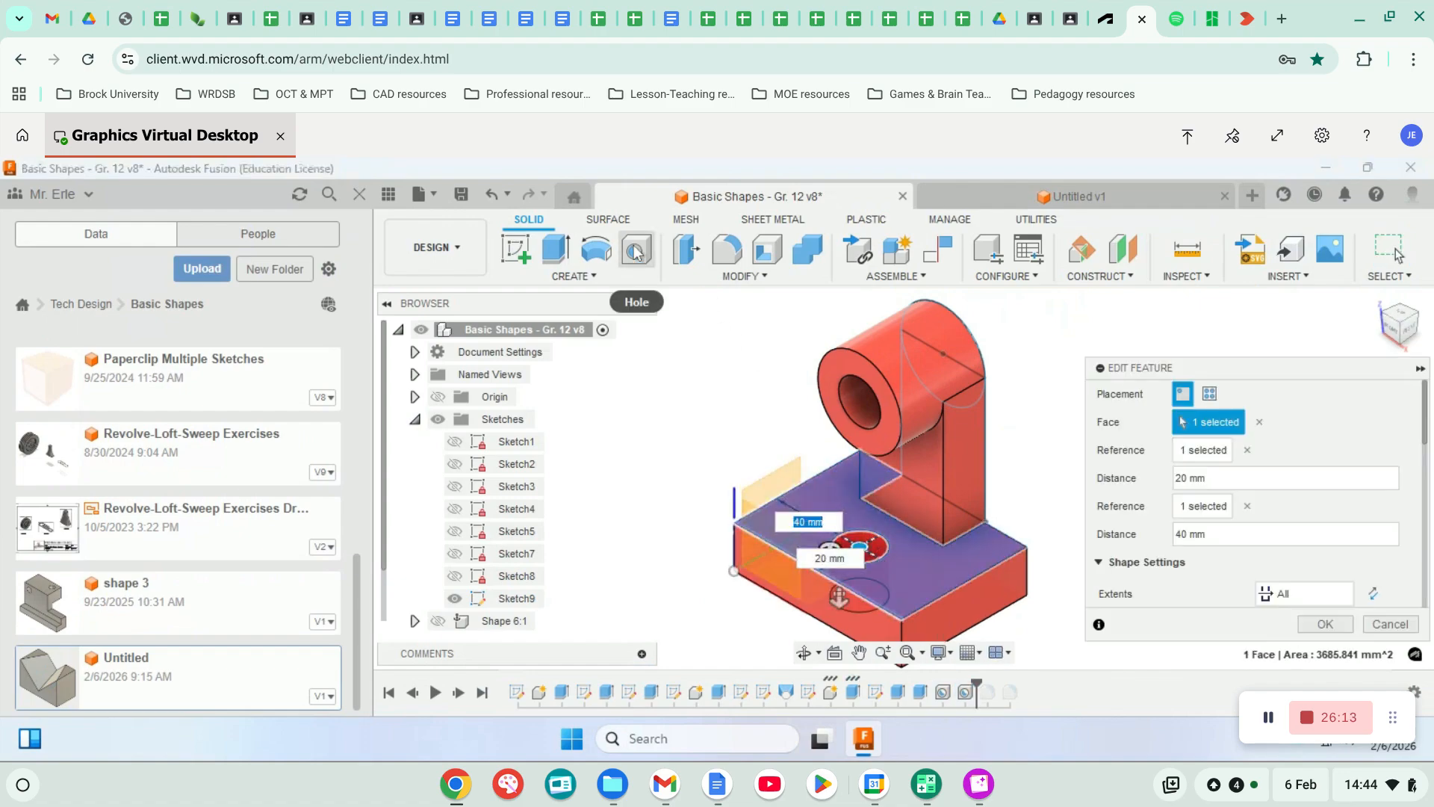
left_click(1380, 628)
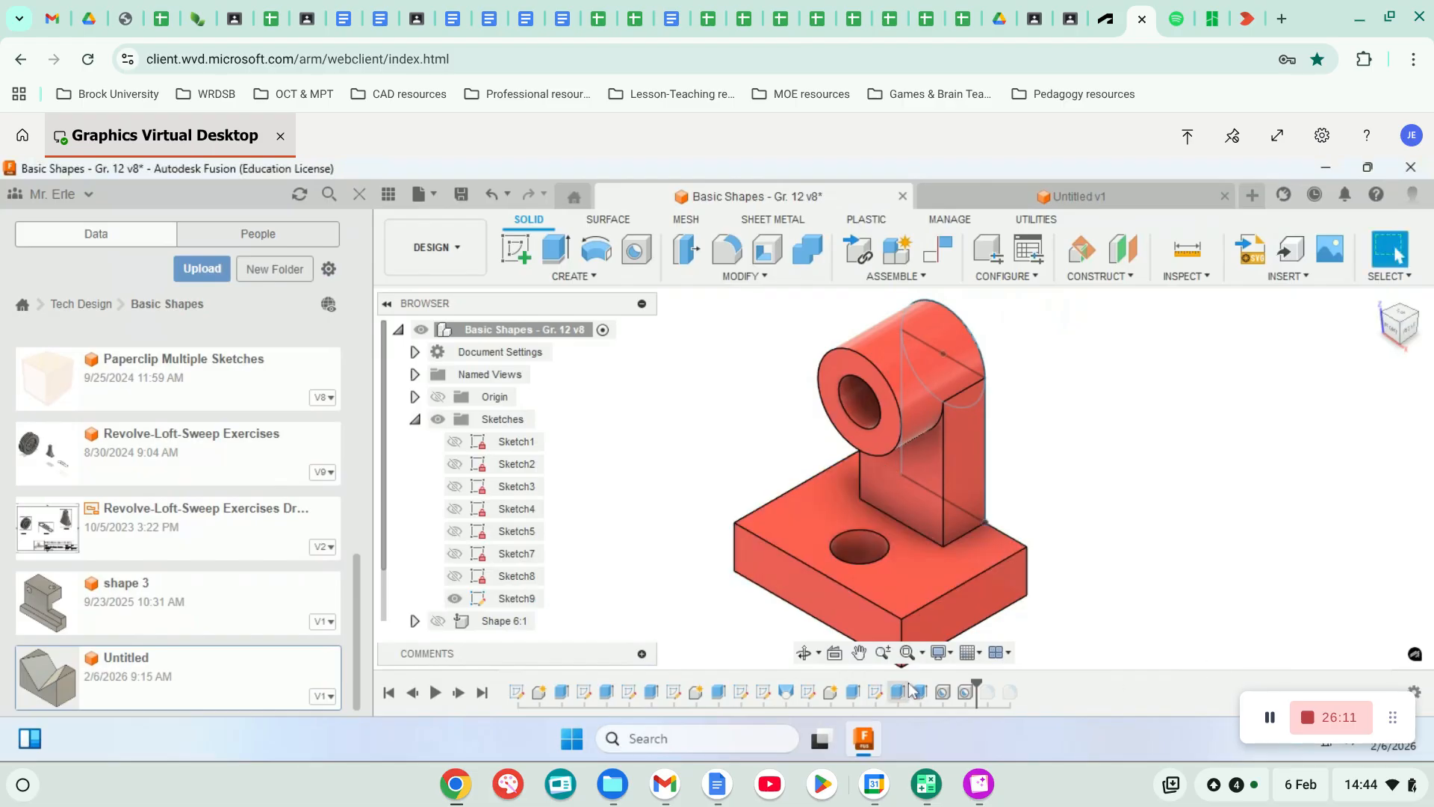
Step: Delete the base plate's existing hole and start a replacement hole on the plate's top face
right_click(966, 693)
left_click(994, 562)
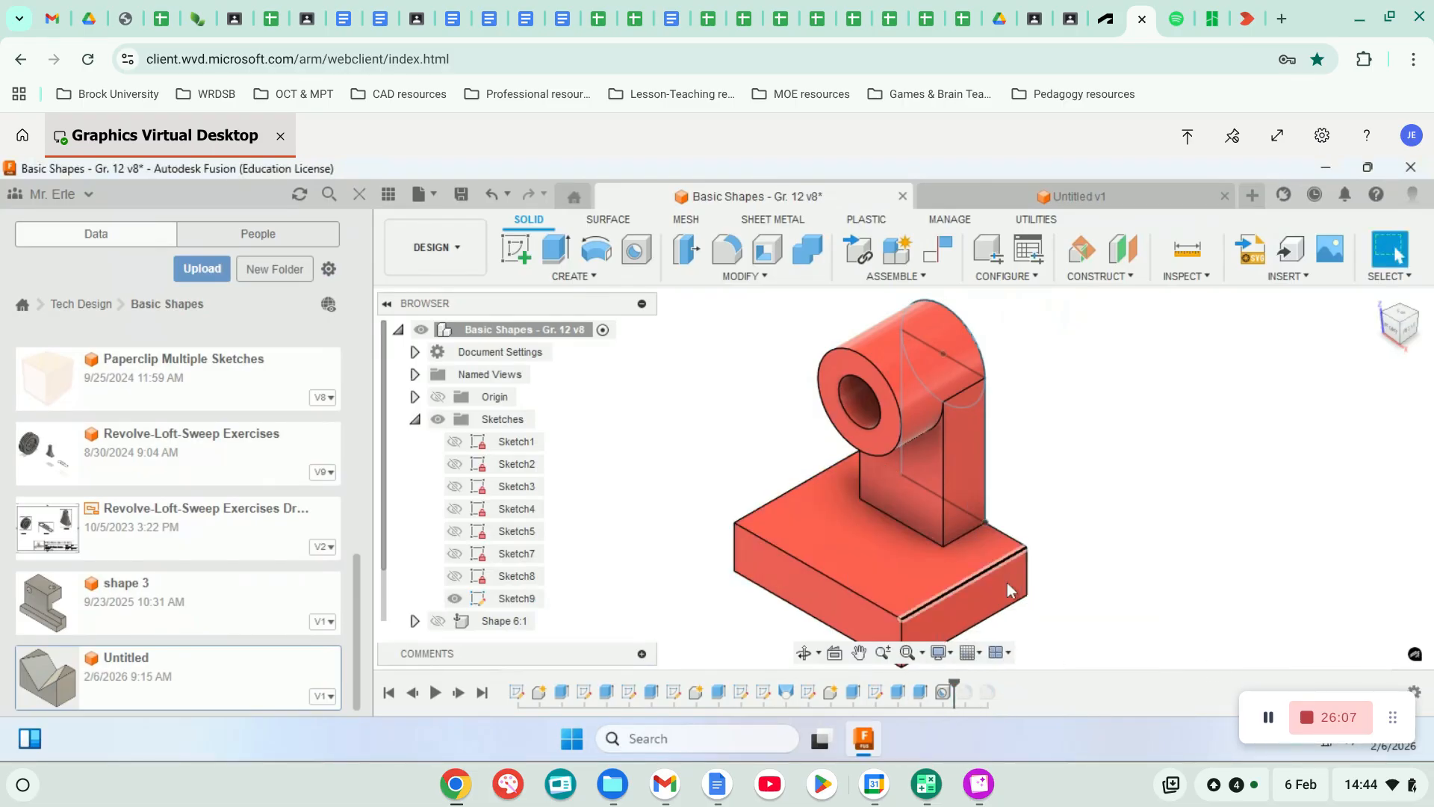
left_click(632, 254)
left_click(853, 541)
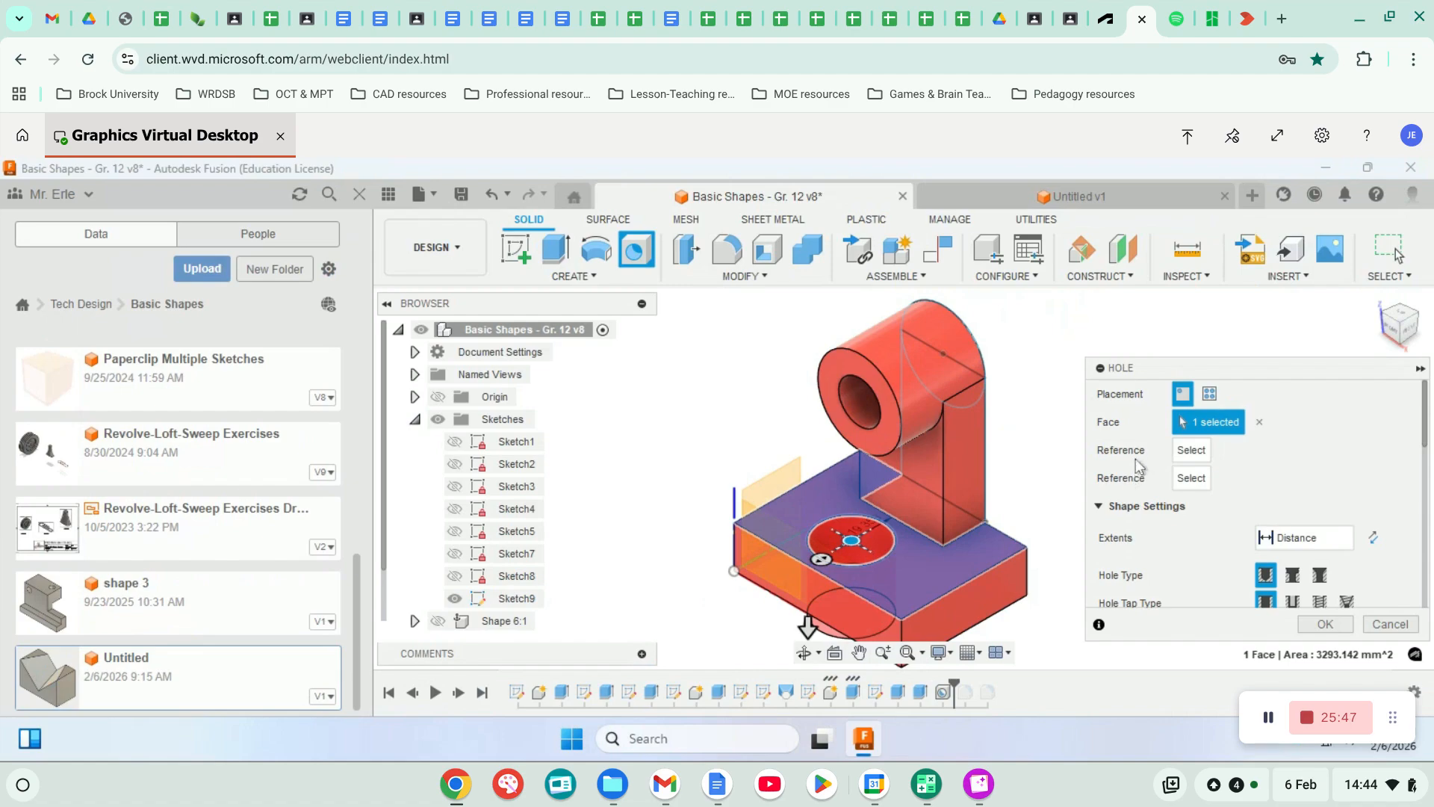
Step: Position the new hole 40 mm from the base plate's side edge and 20 mm from its front edge
left_click(810, 488)
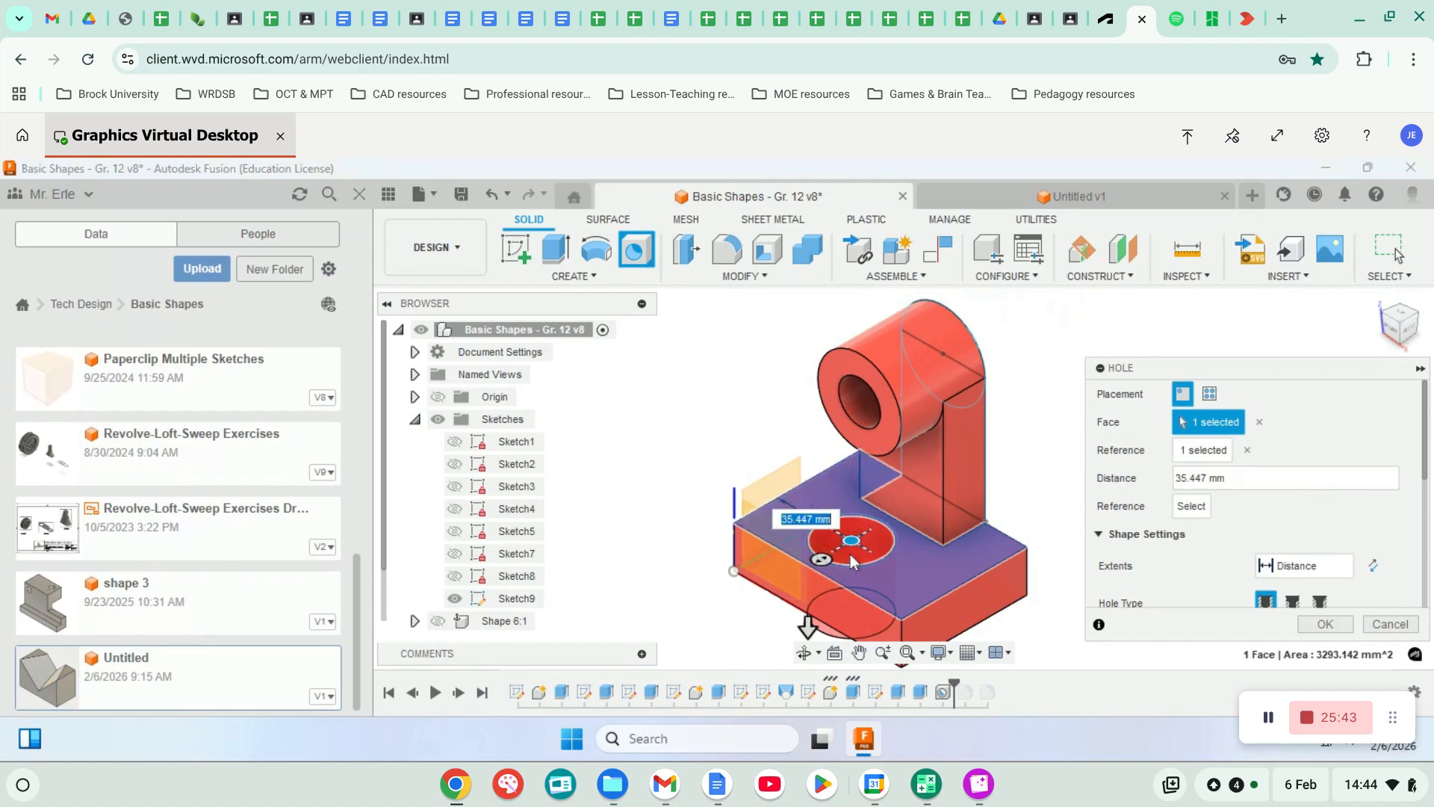
type("40")
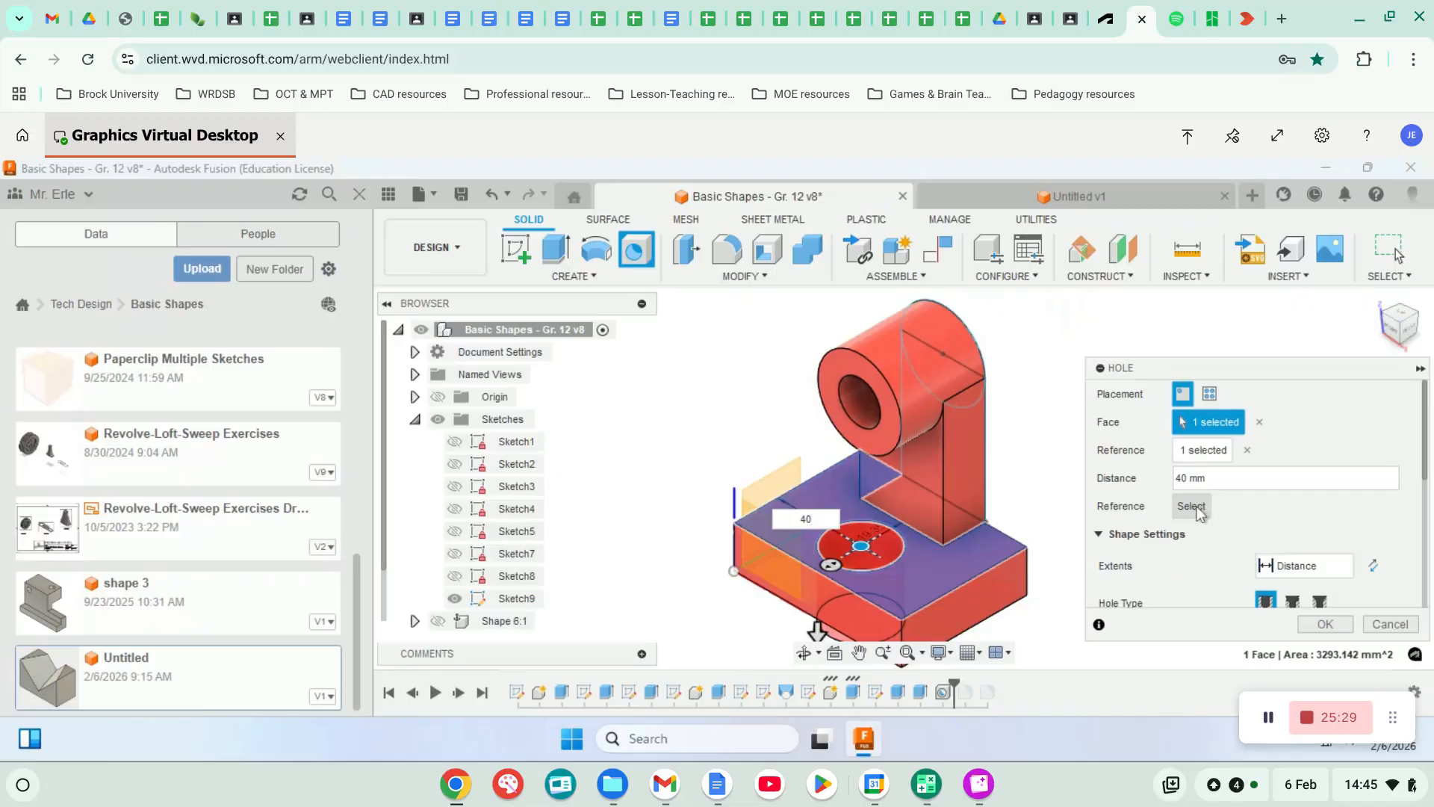
left_click(828, 582)
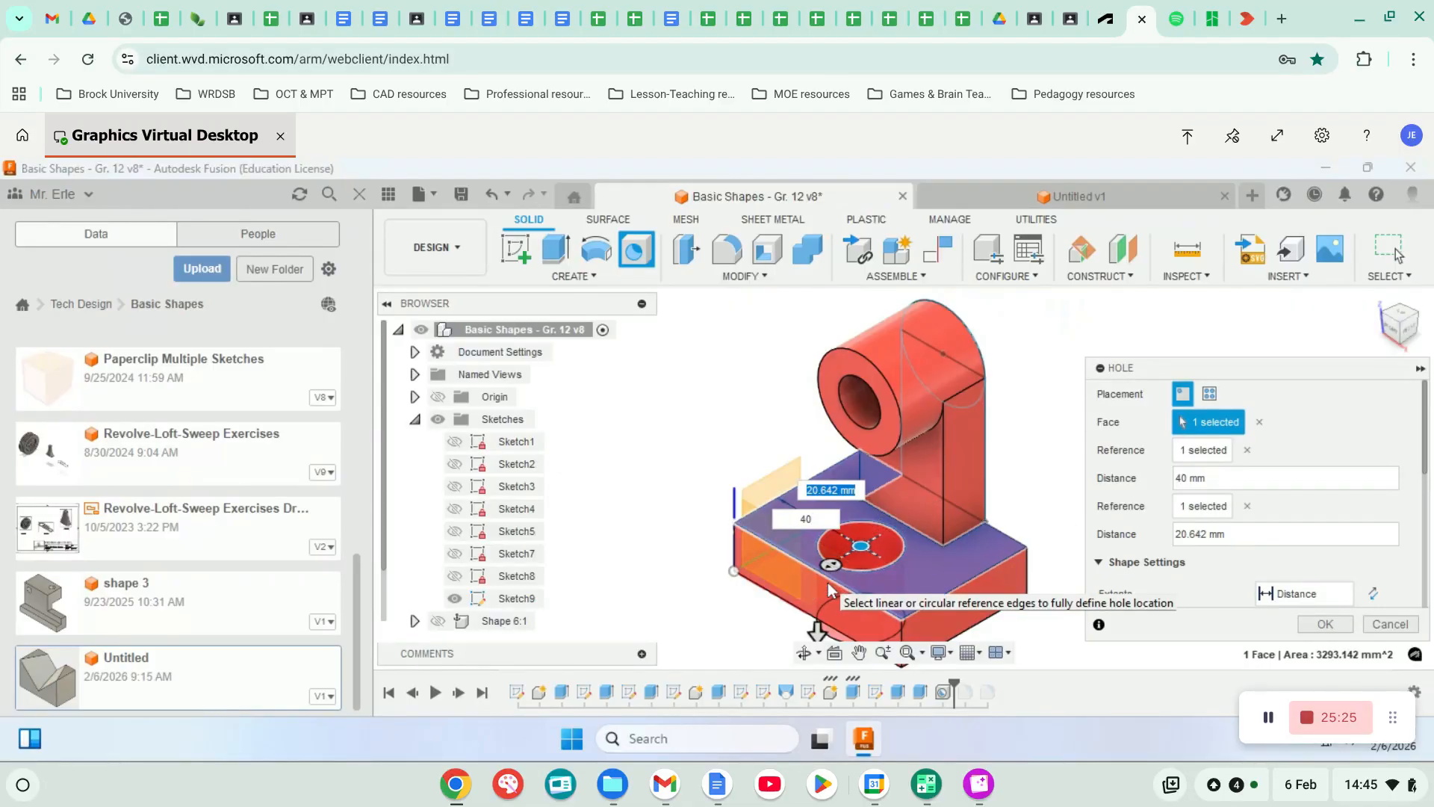
type("2")
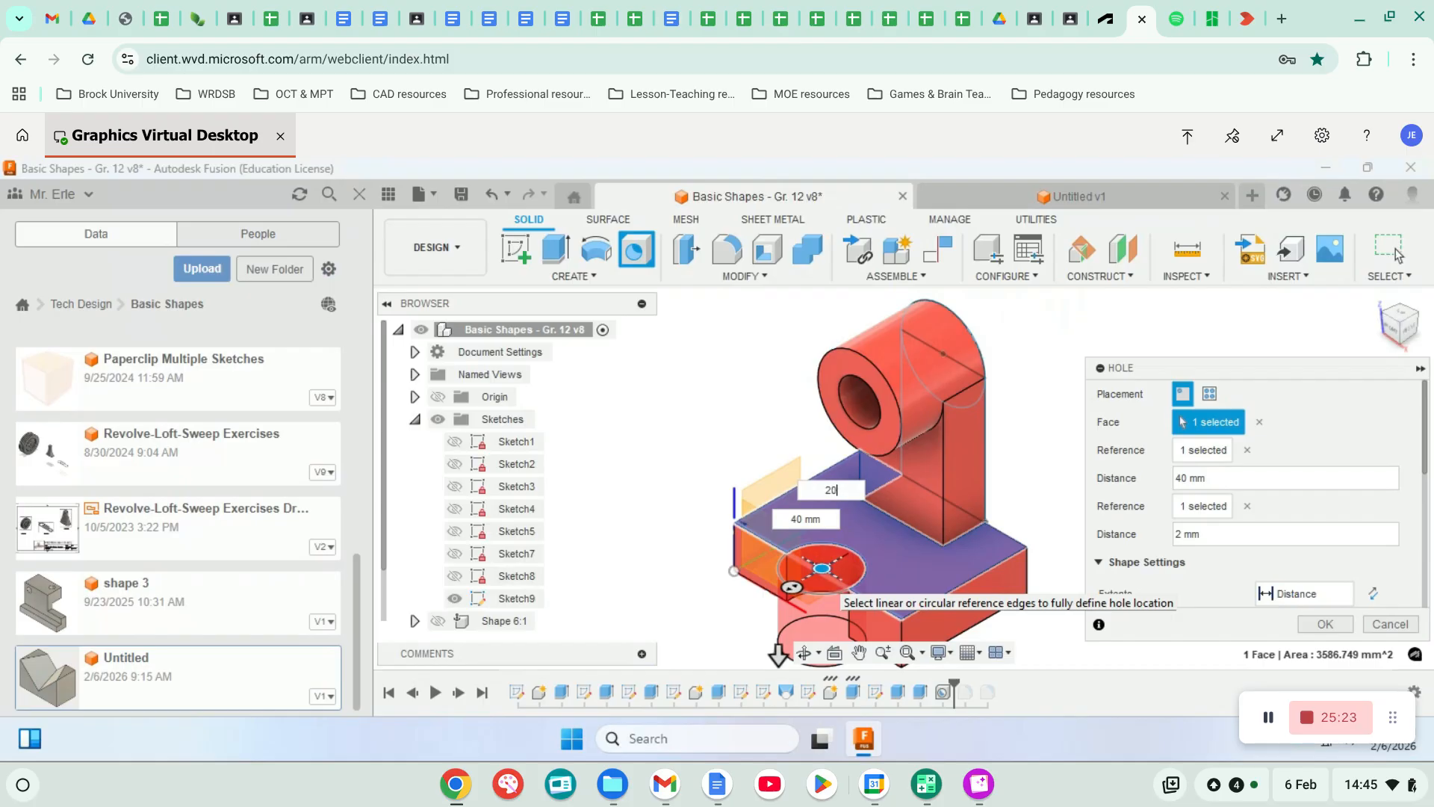
type("0")
Step: Set the base plate hole's extents to All and its diameter to 20 mm, and create the hole
scroll(1328, 560, "down", 3)
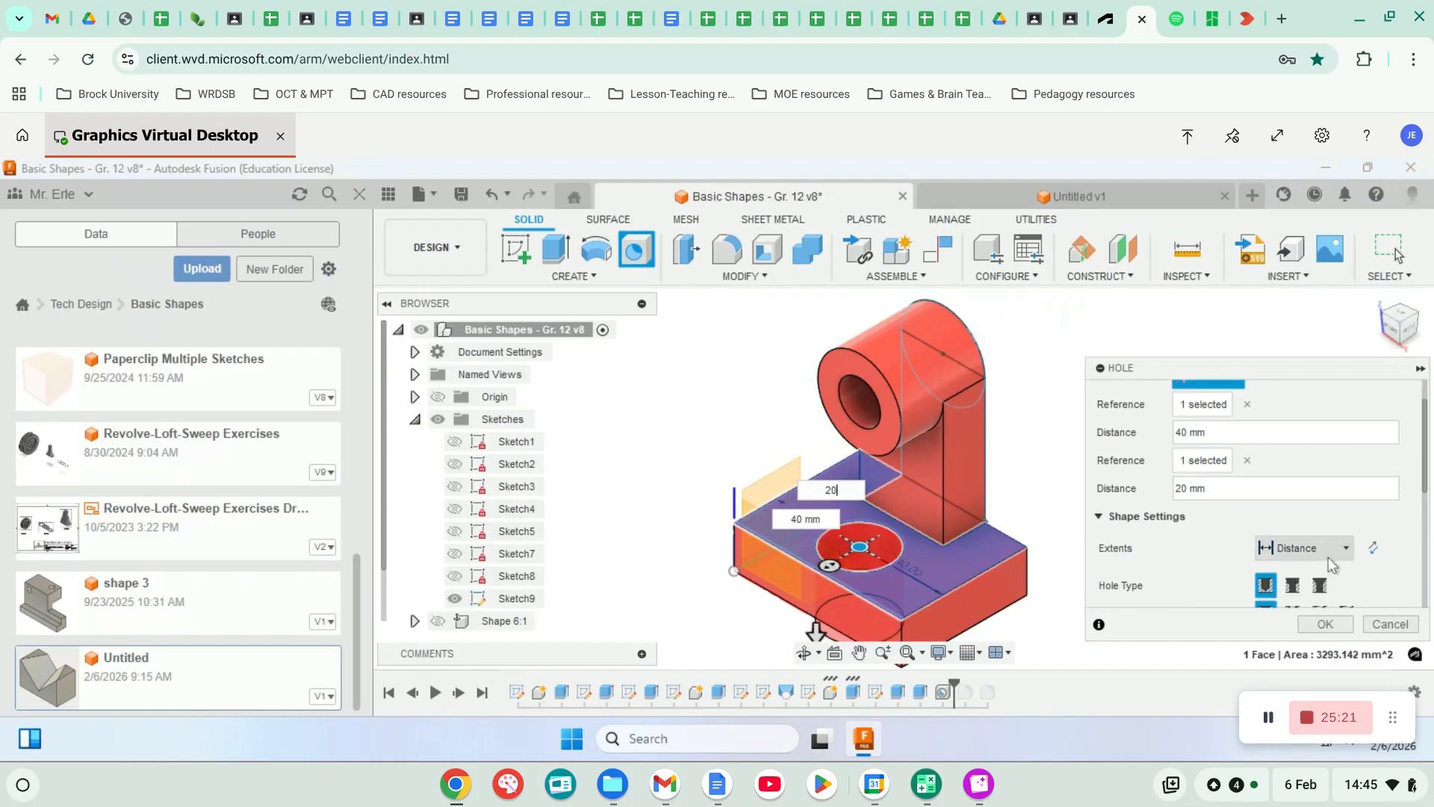
left_click(1334, 544)
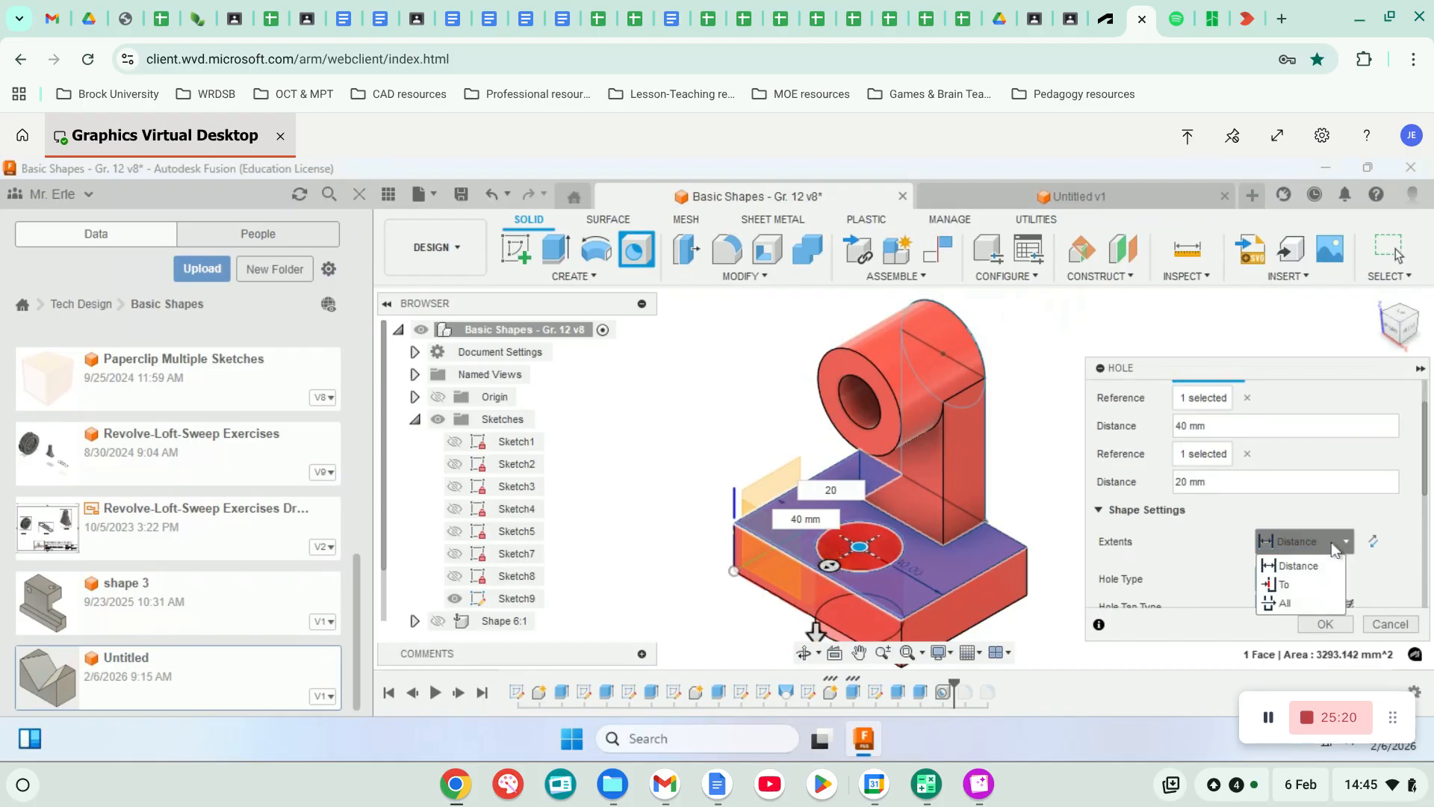
left_click(1291, 604)
scroll(1234, 553, "down", 3)
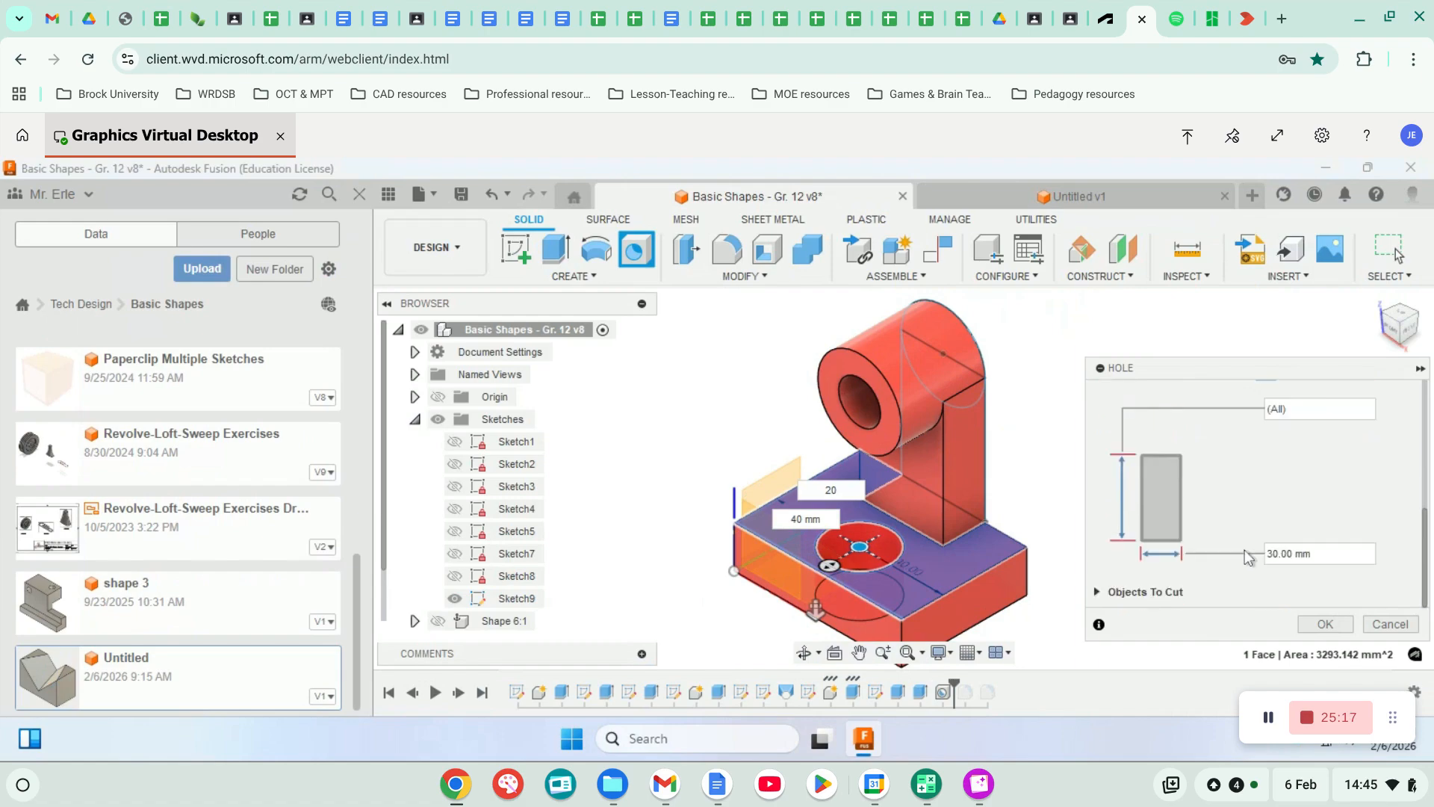
left_click_drag(1329, 557, 1237, 553)
type("2")
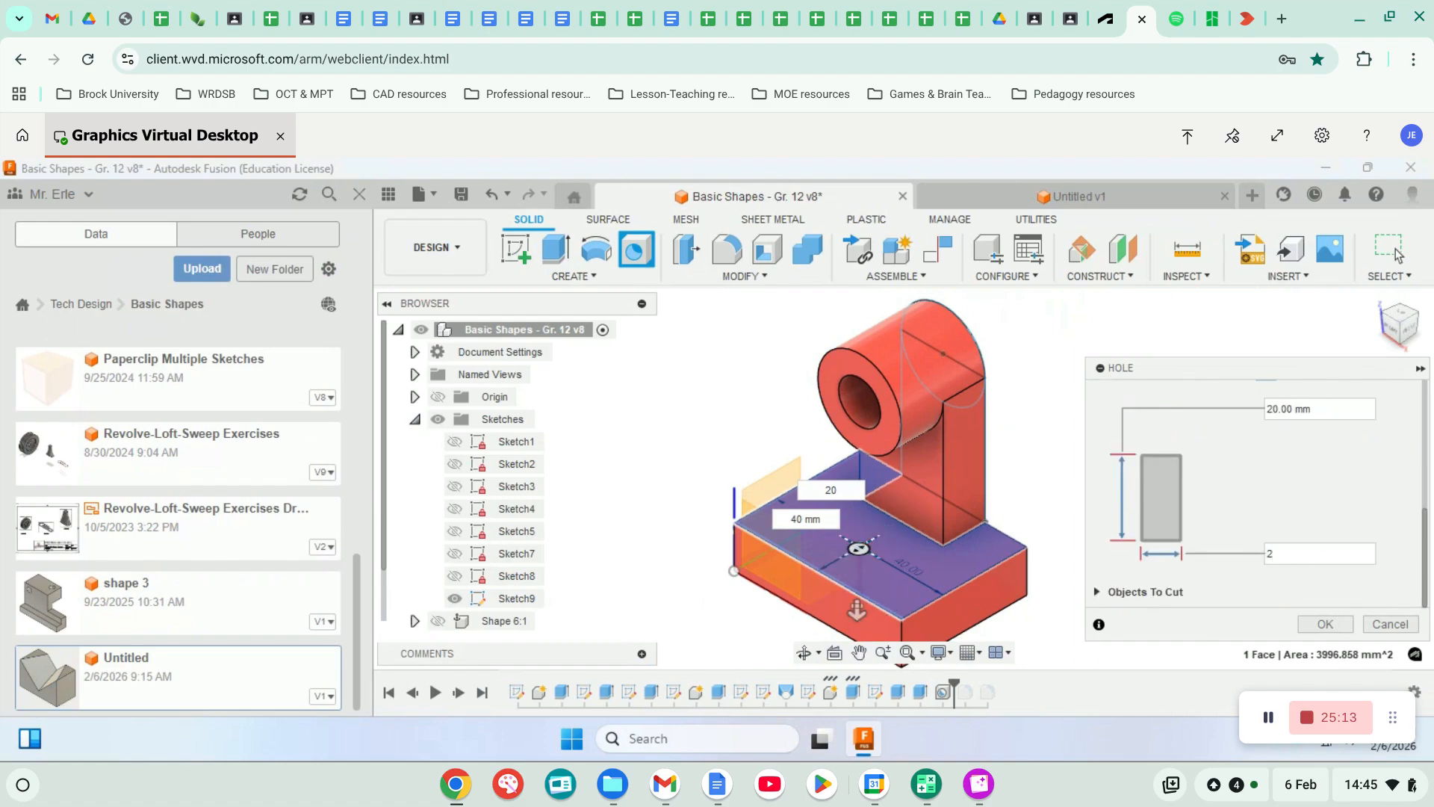
type("0")
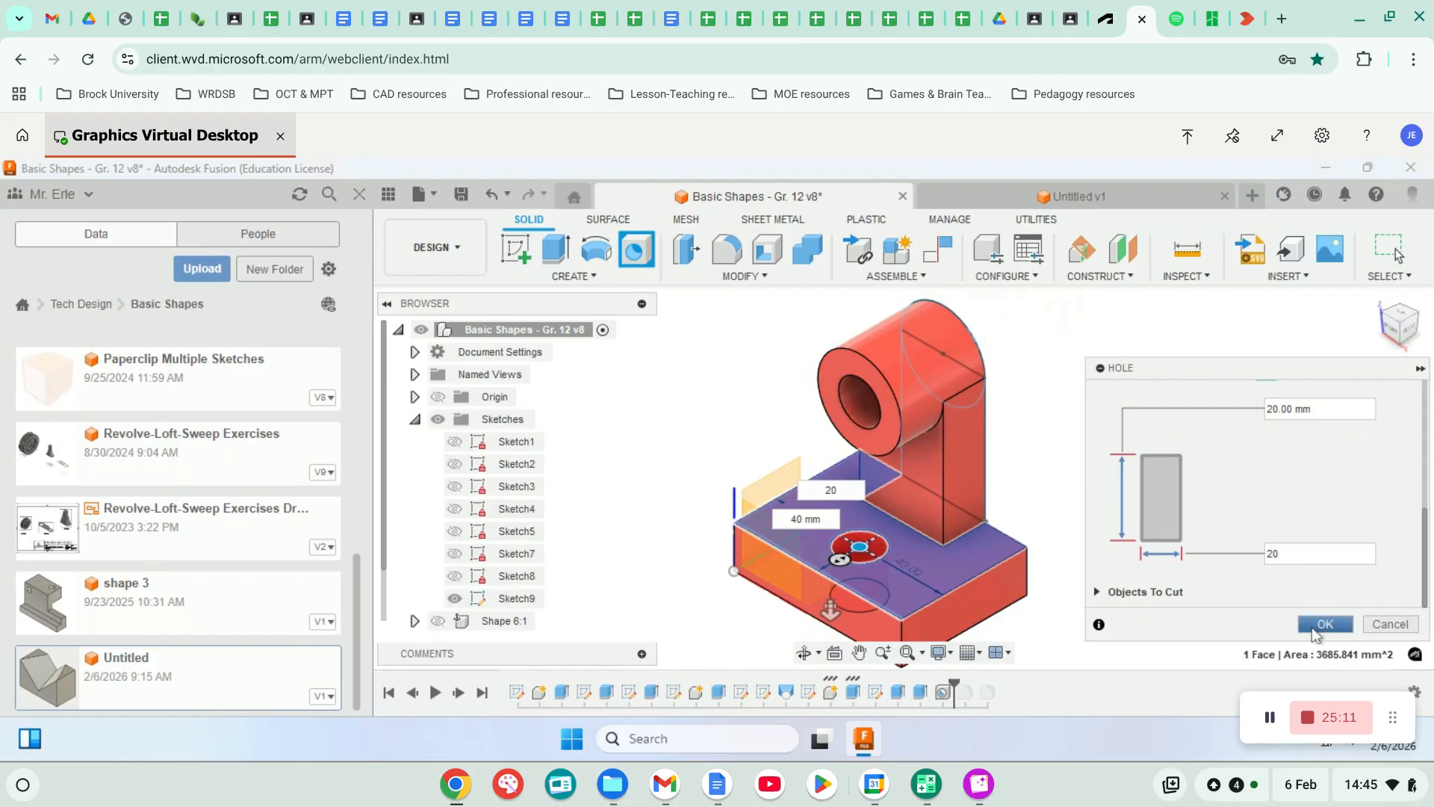
left_click(1325, 624)
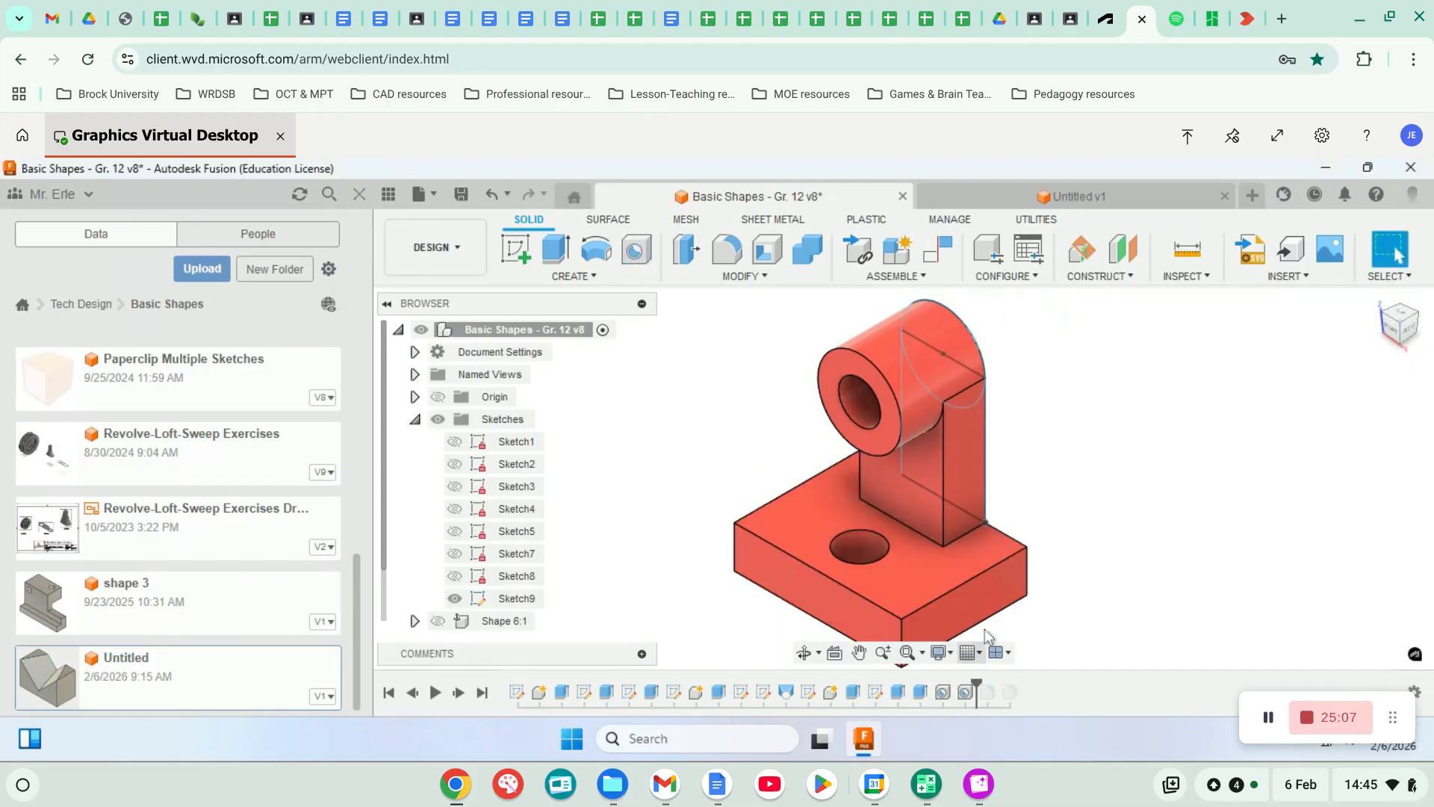
Step: Advance the timeline through both fillet features, and roll it back to just before the fillet at the upright's foot
middle_click_drag(960, 549, 986, 508)
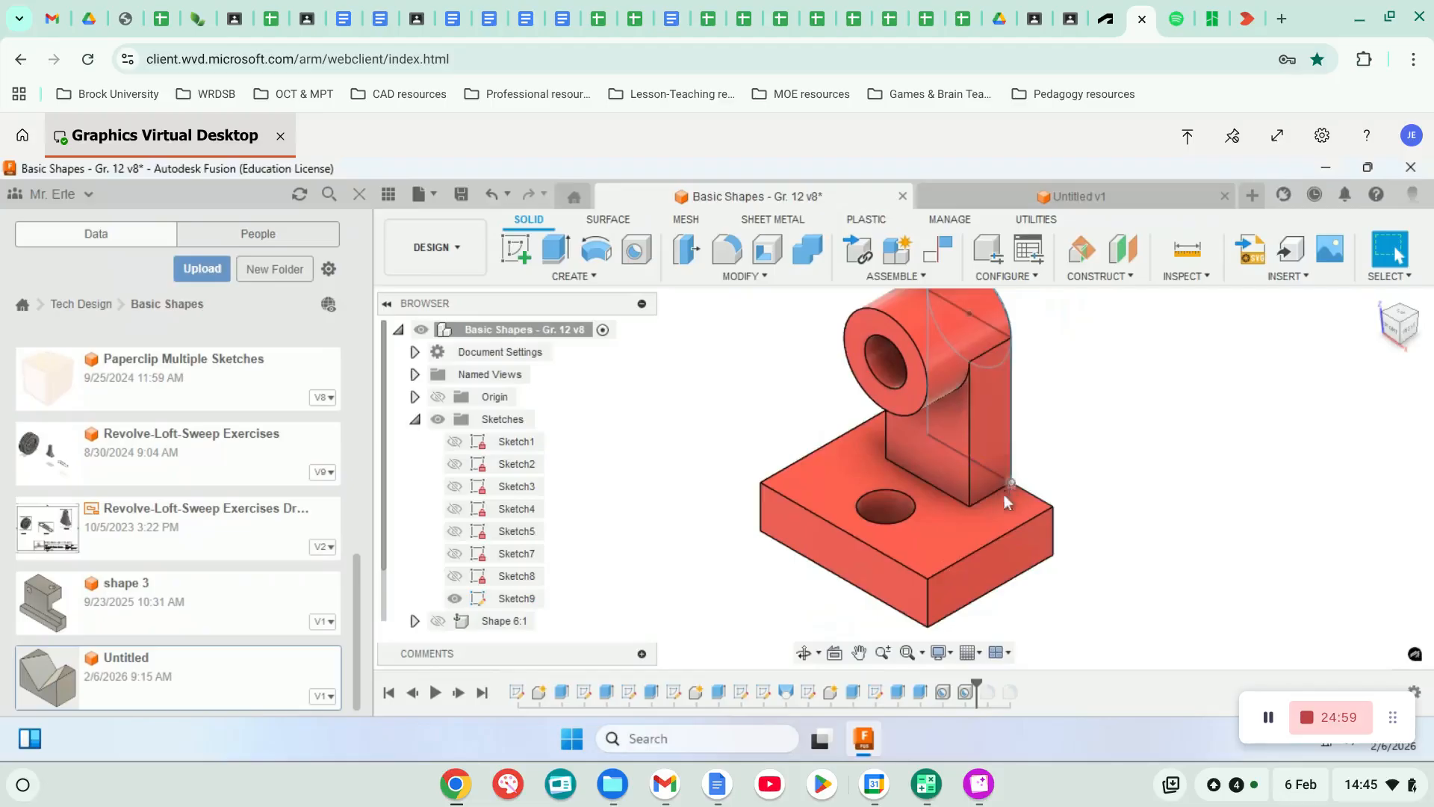
left_click_drag(976, 682, 996, 684)
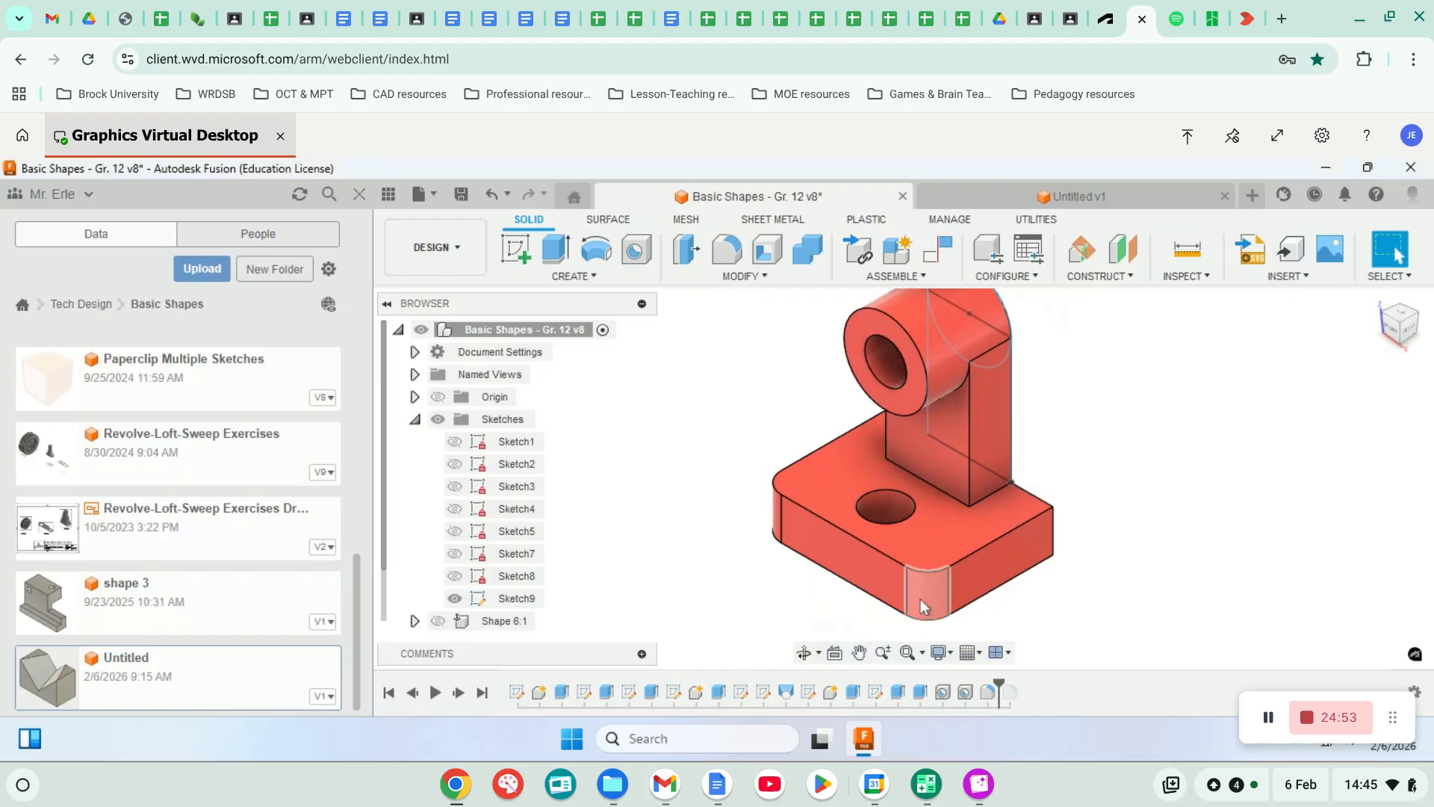
left_click_drag(998, 683, 1009, 691)
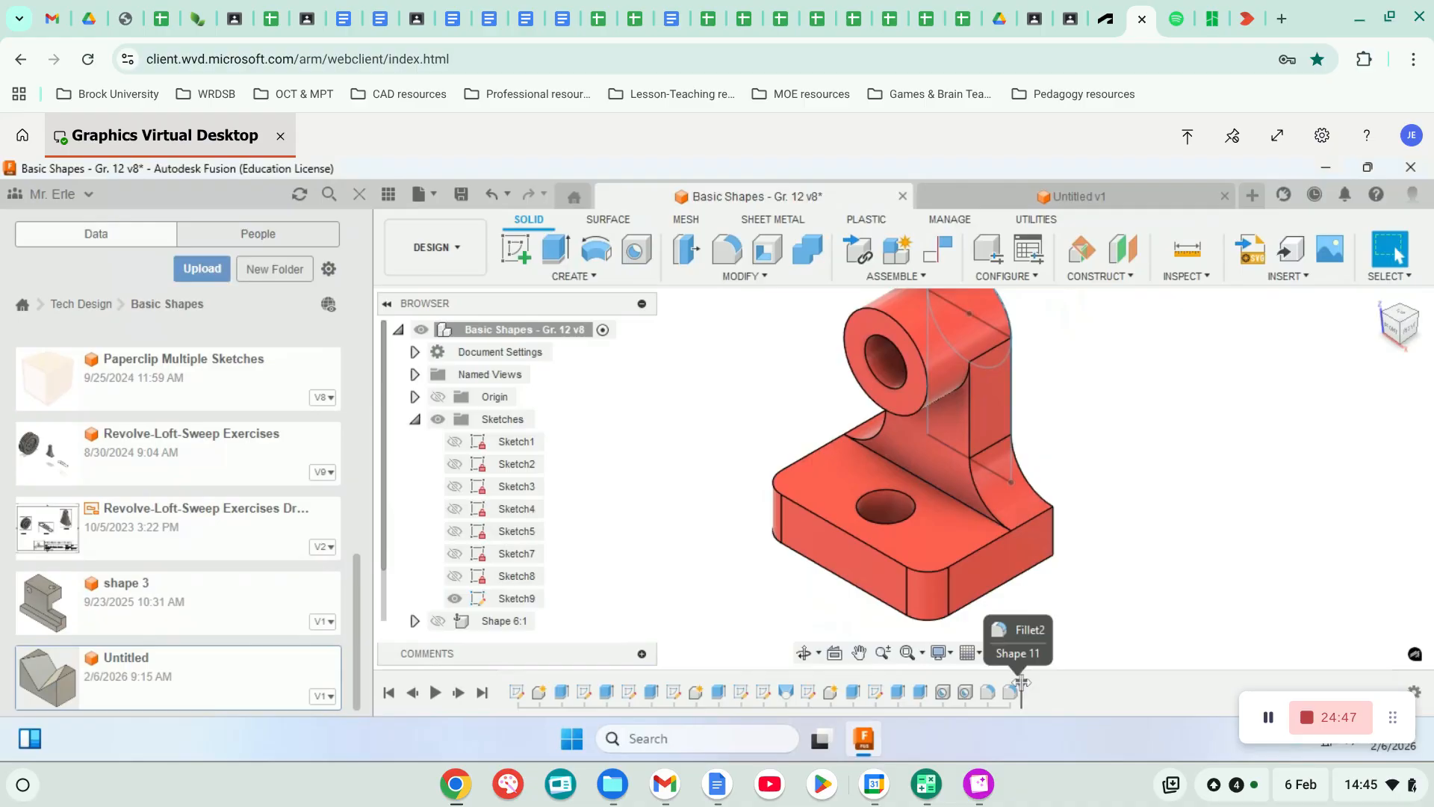
left_click_drag(1022, 686, 1000, 686)
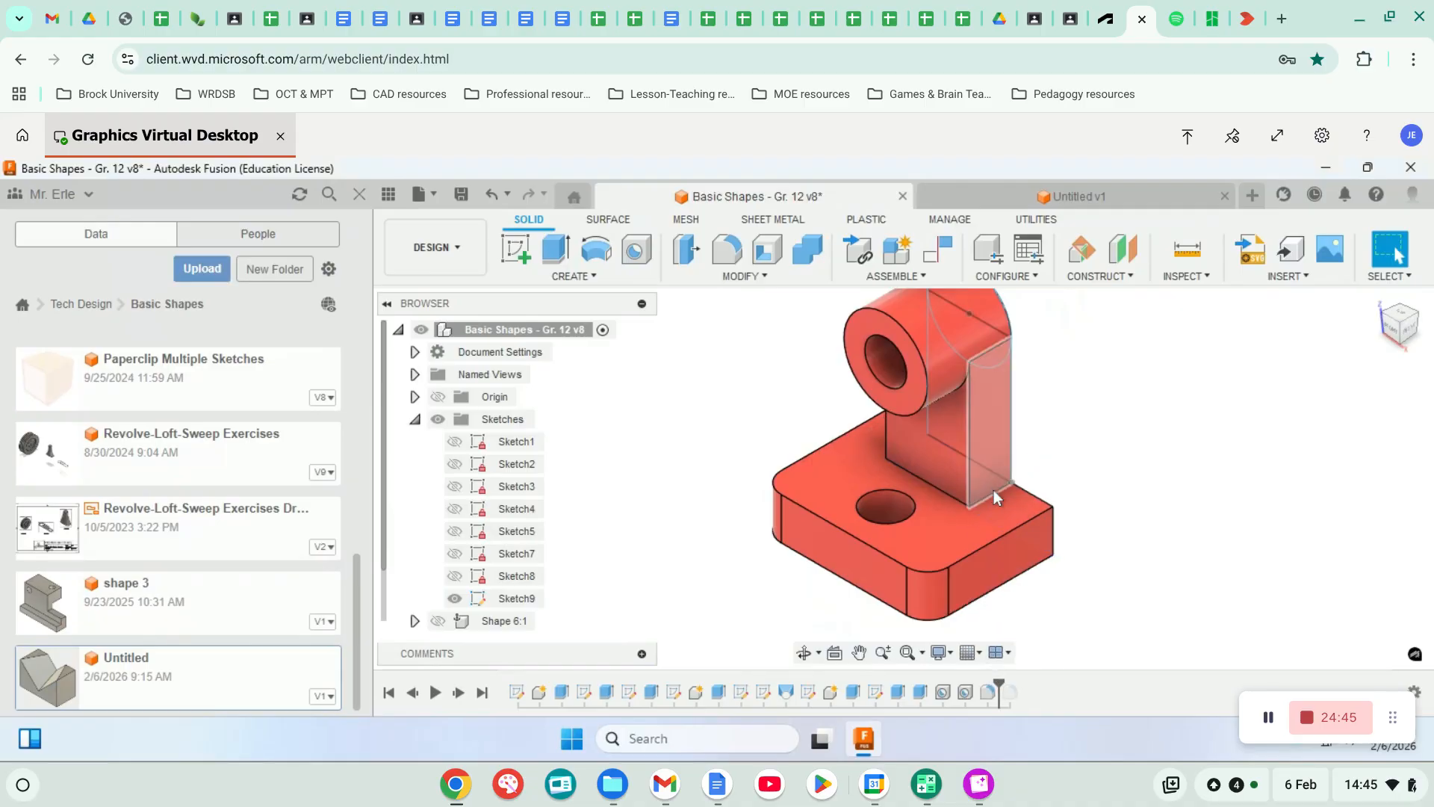
Step: Fillet the two edges where the upright's opposite narrow sides meet the base plate with a 20 mm radius
left_click(729, 251)
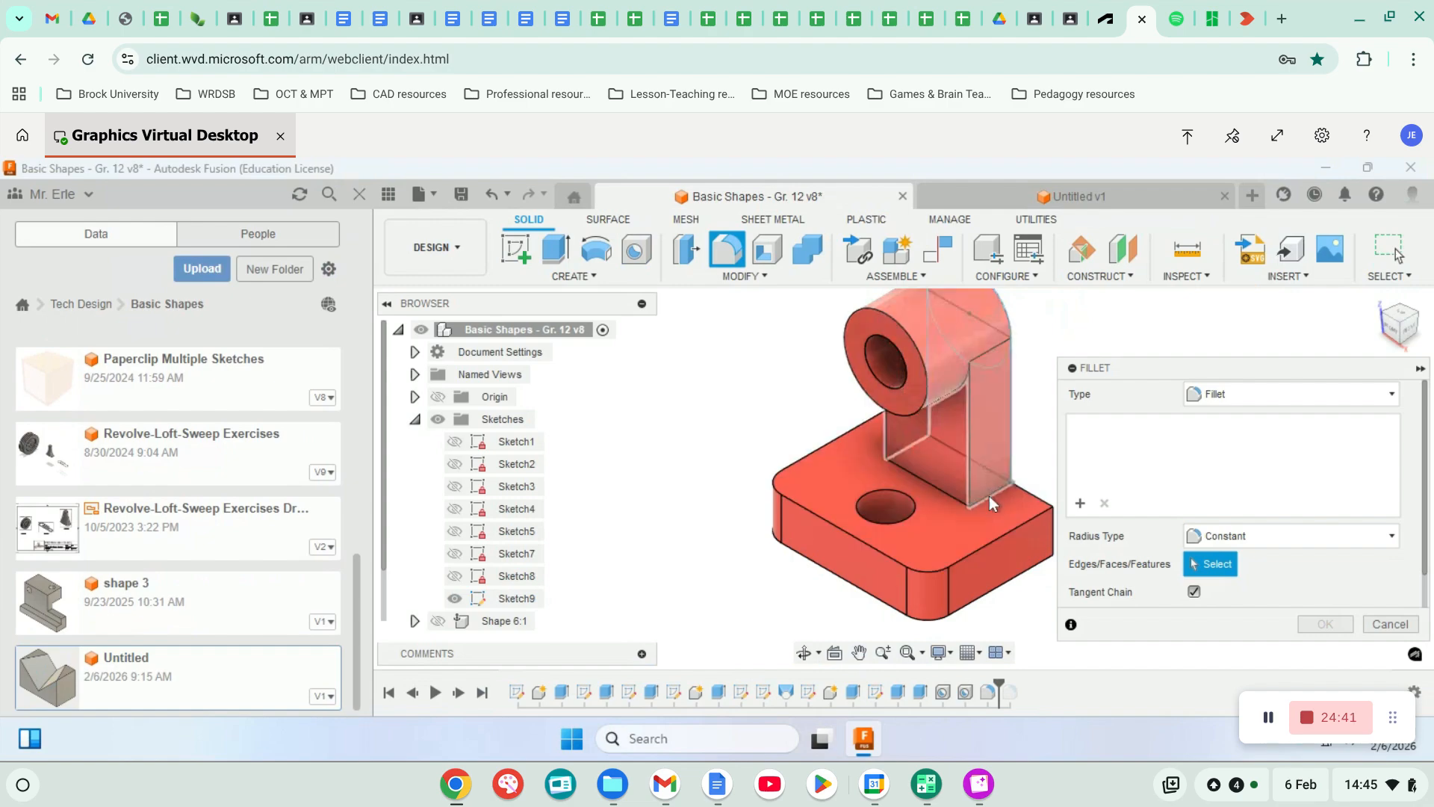
left_click(989, 500)
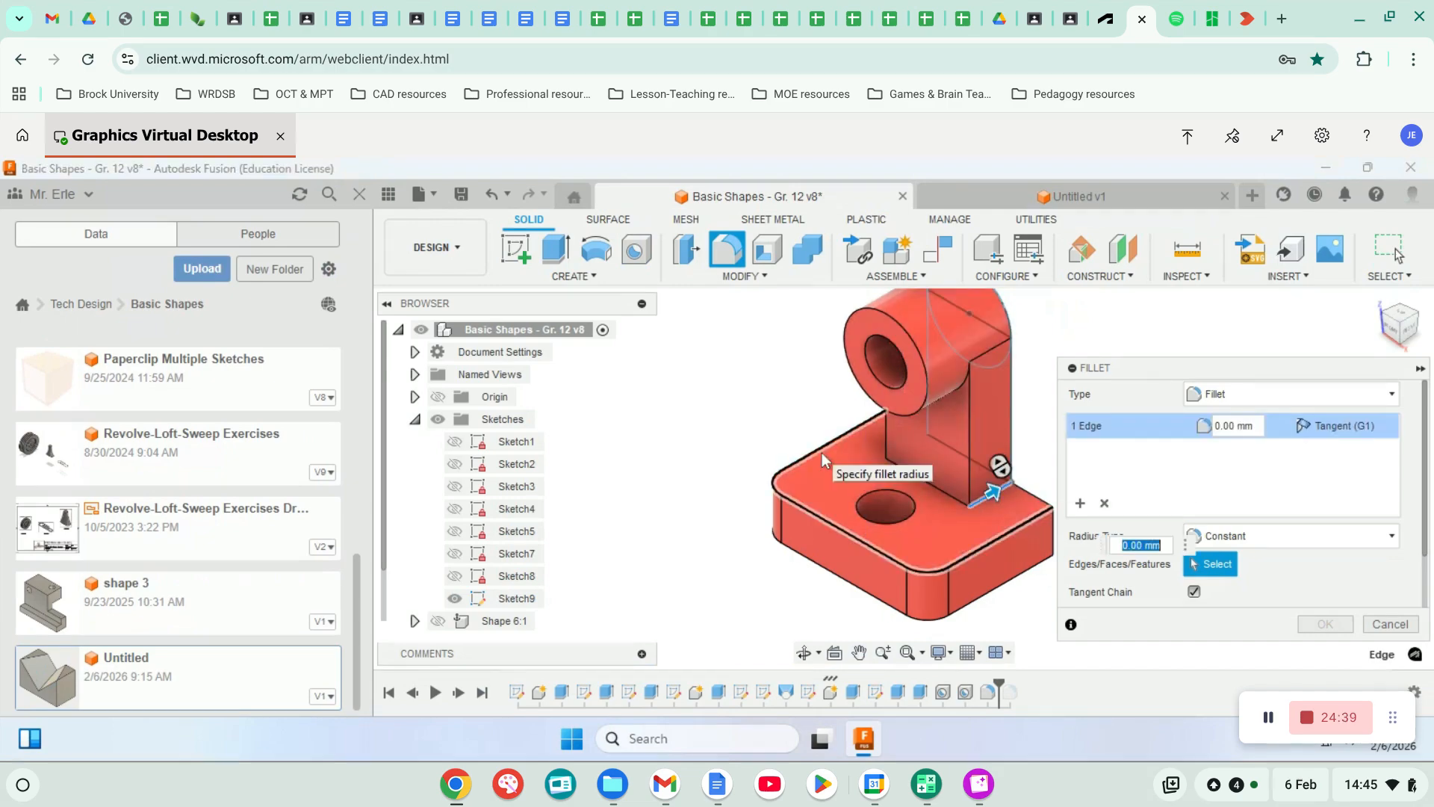
middle_click_drag(815, 442, 926, 407, "shift")
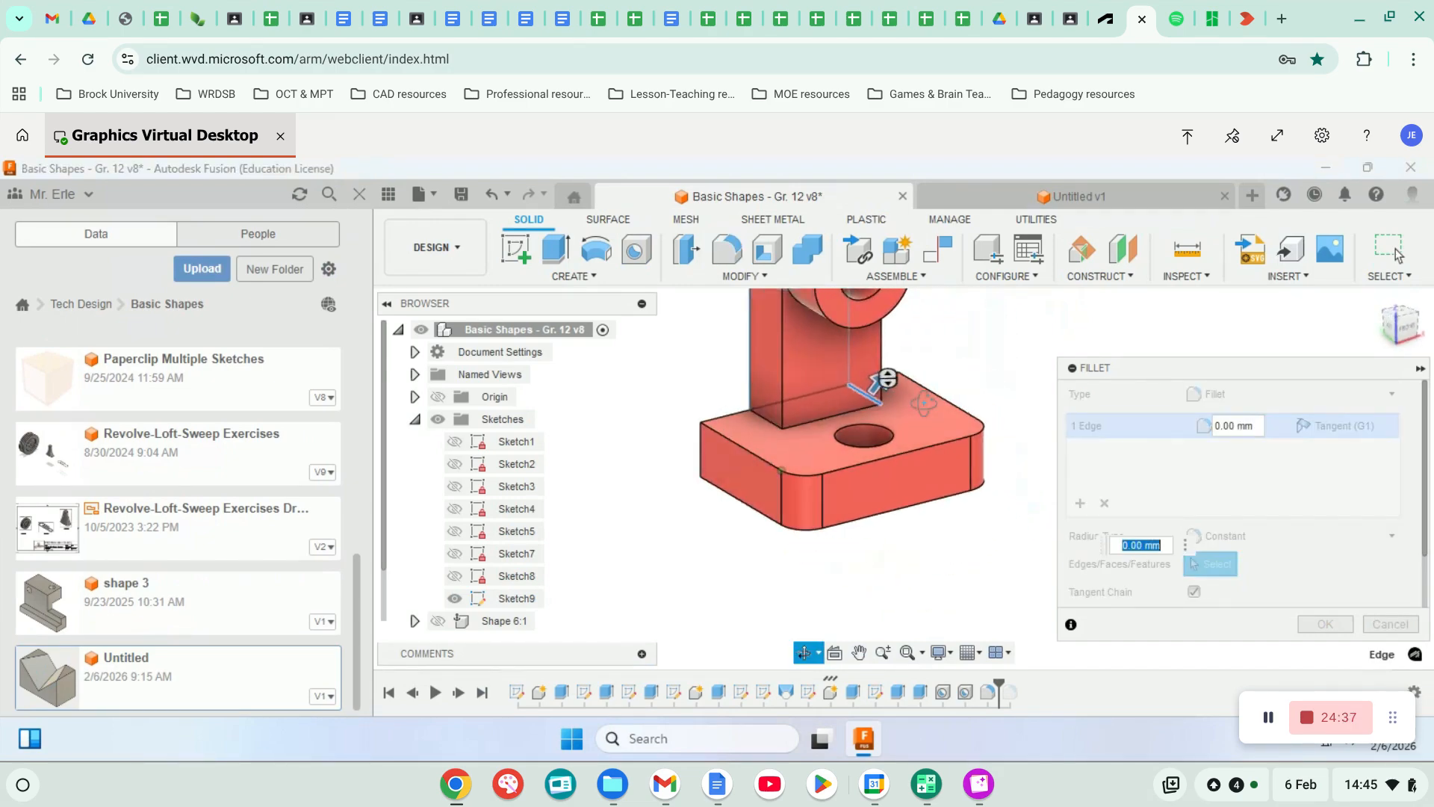
left_click(763, 424)
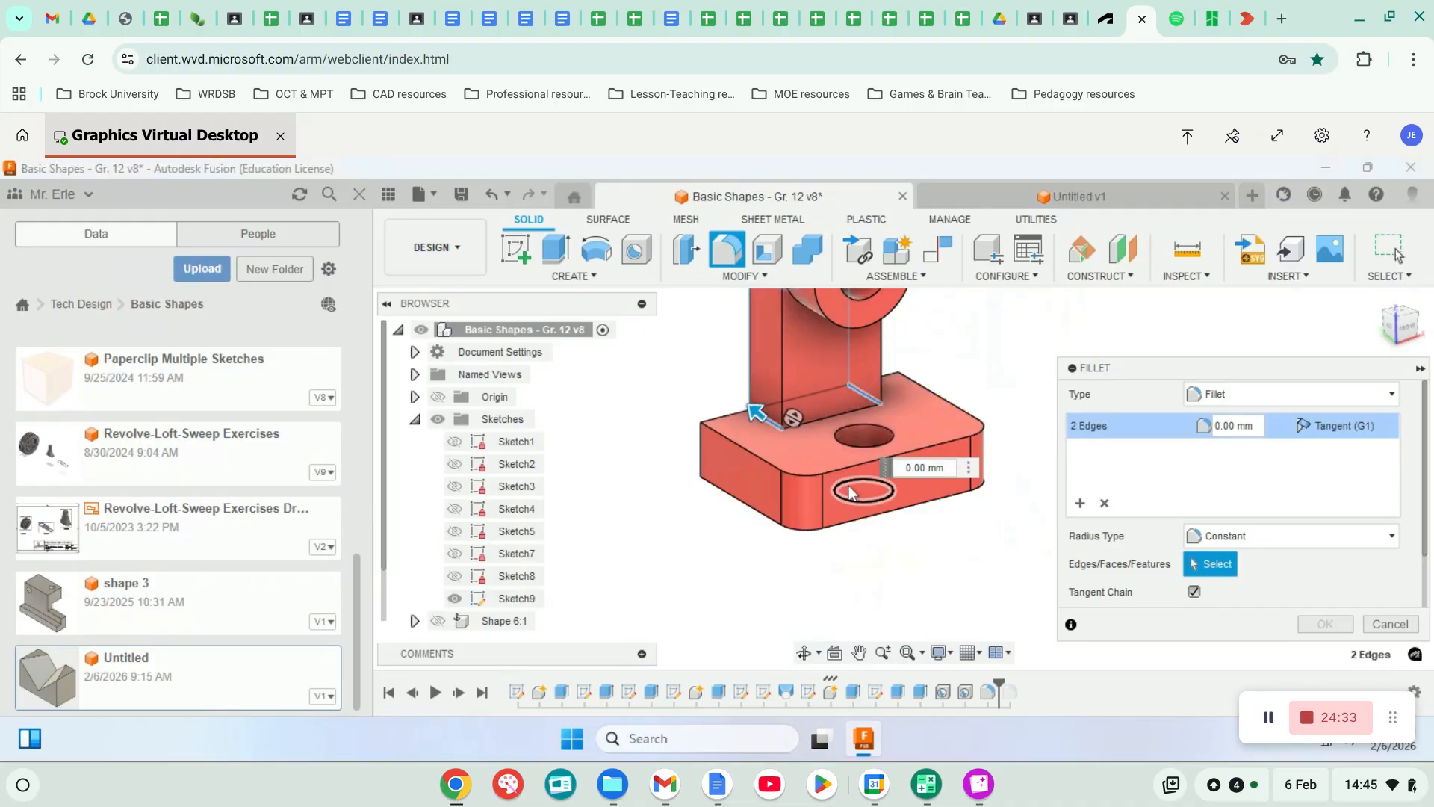
middle_click_drag(959, 423, 826, 423, "shift")
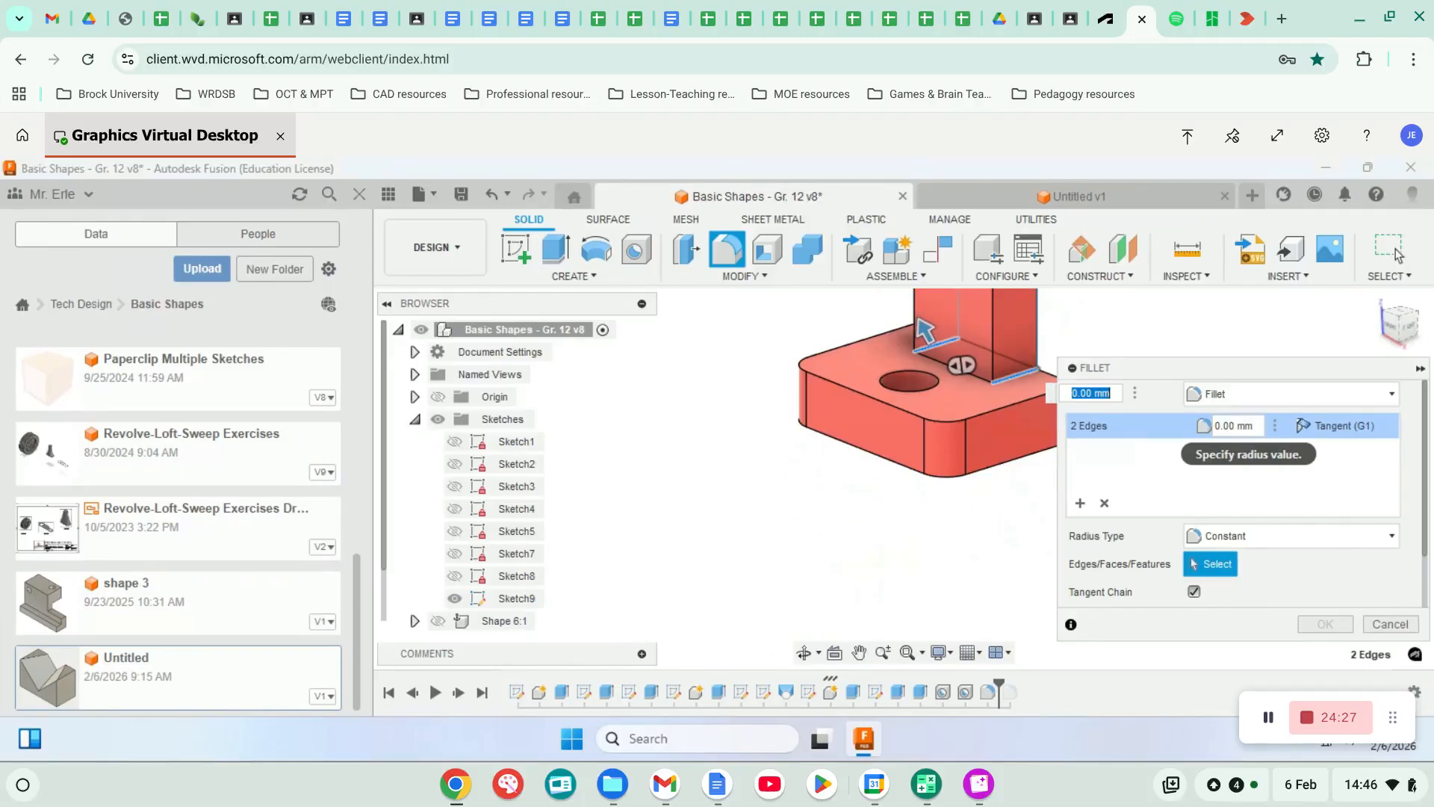
type("20")
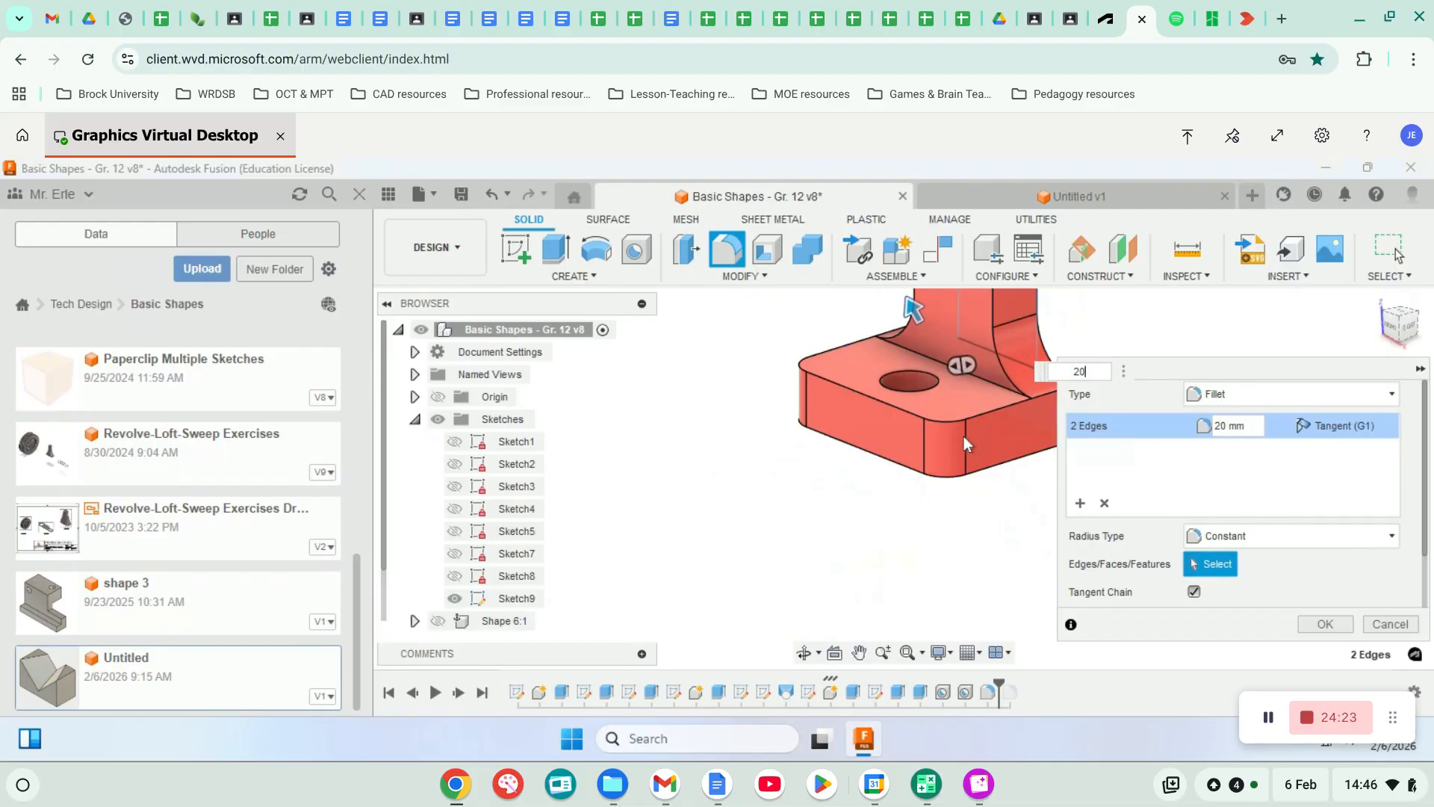
middle_click_drag(1007, 514, 841, 575)
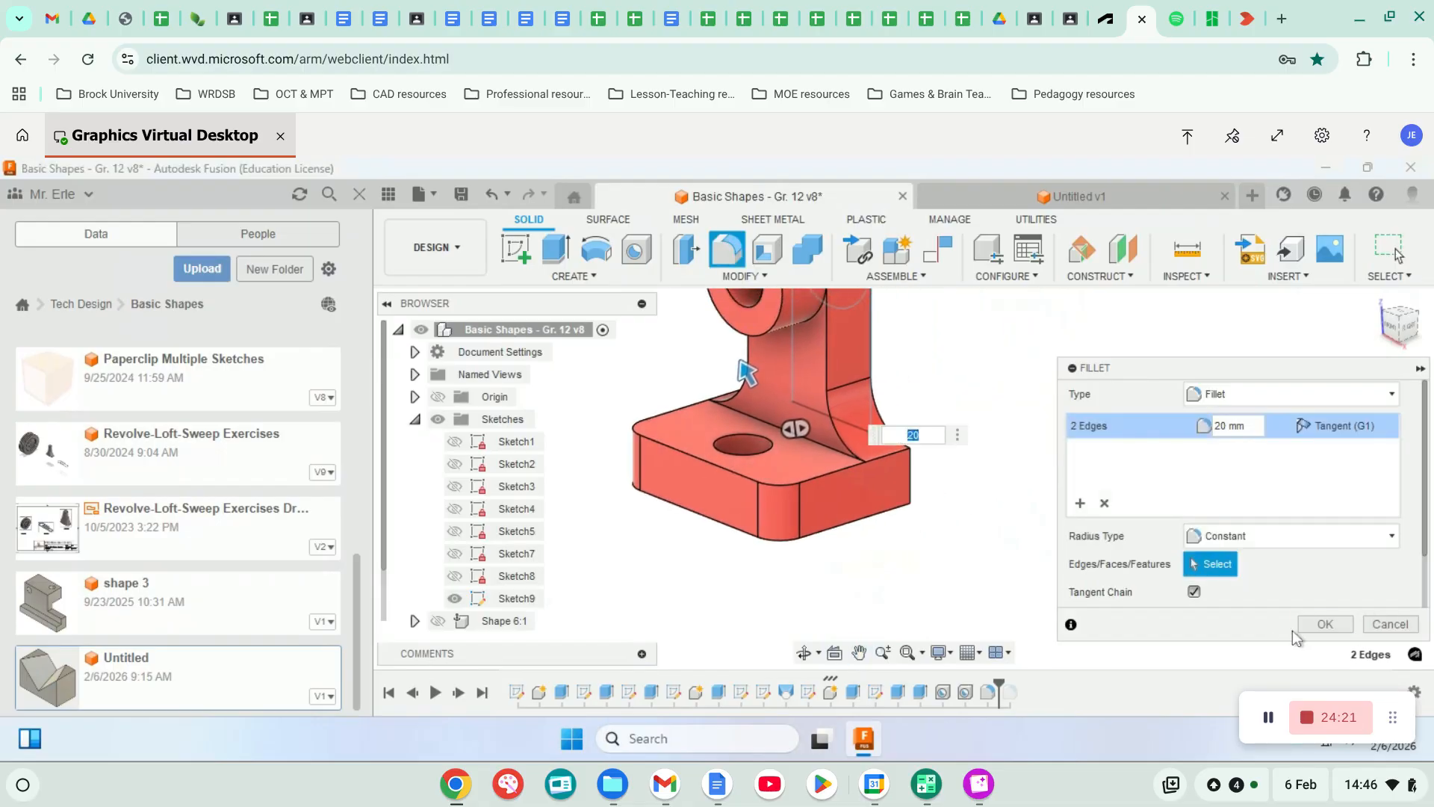
left_click(1321, 625)
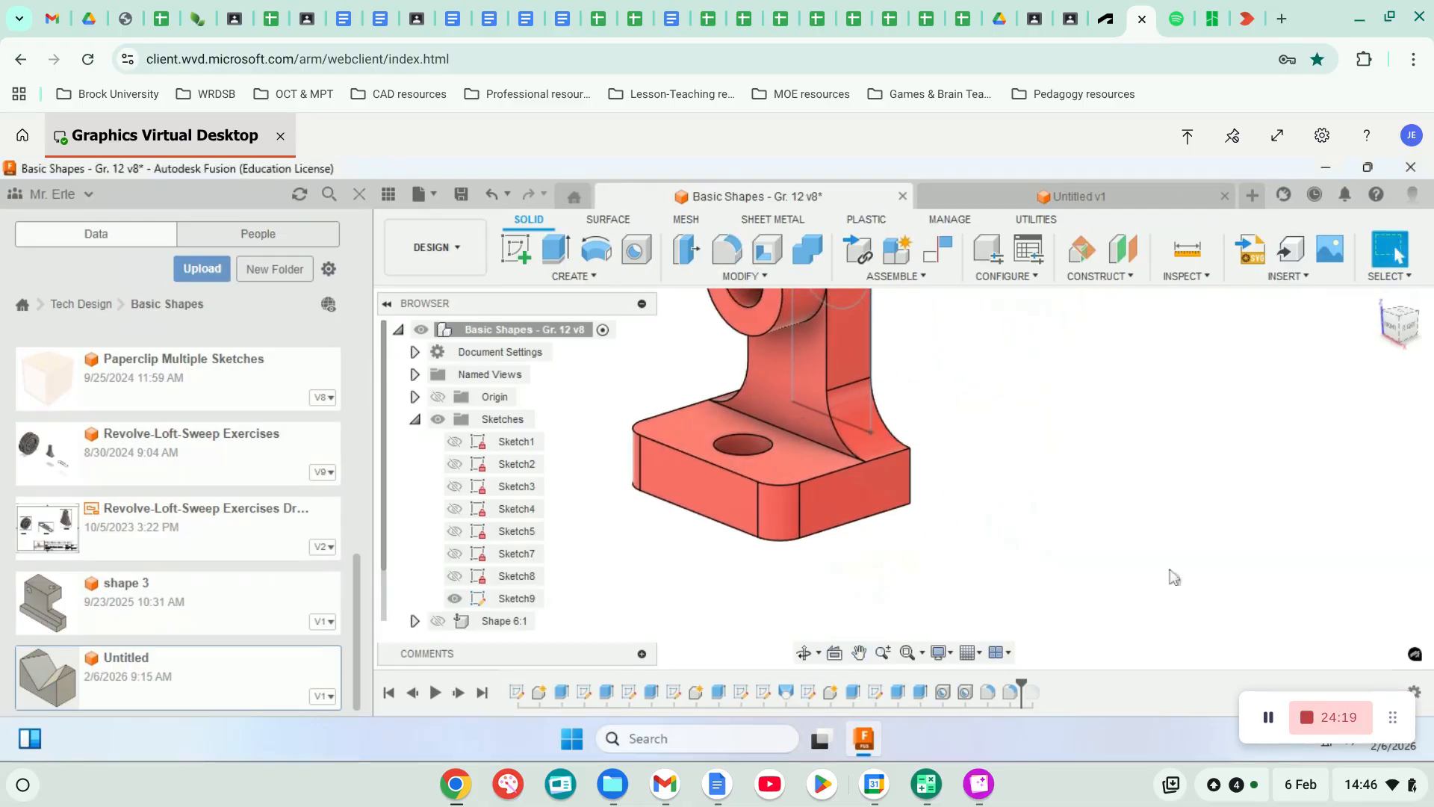
Step: Show Shape 6 and Shape 10, and move the V-notched block away from the other two shapes
middle_click_drag(948, 458, 1048, 506)
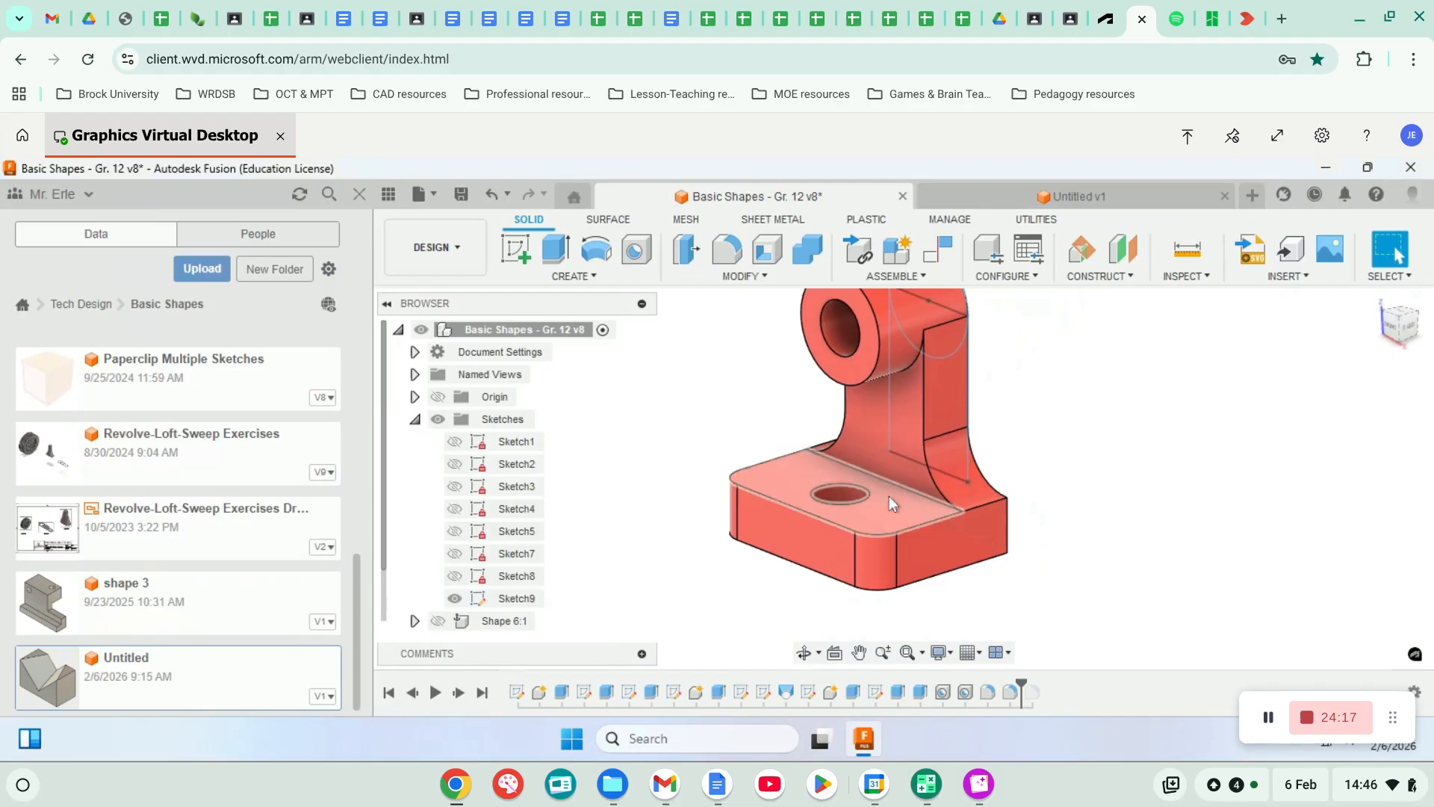
scroll(436, 499, "down", 2)
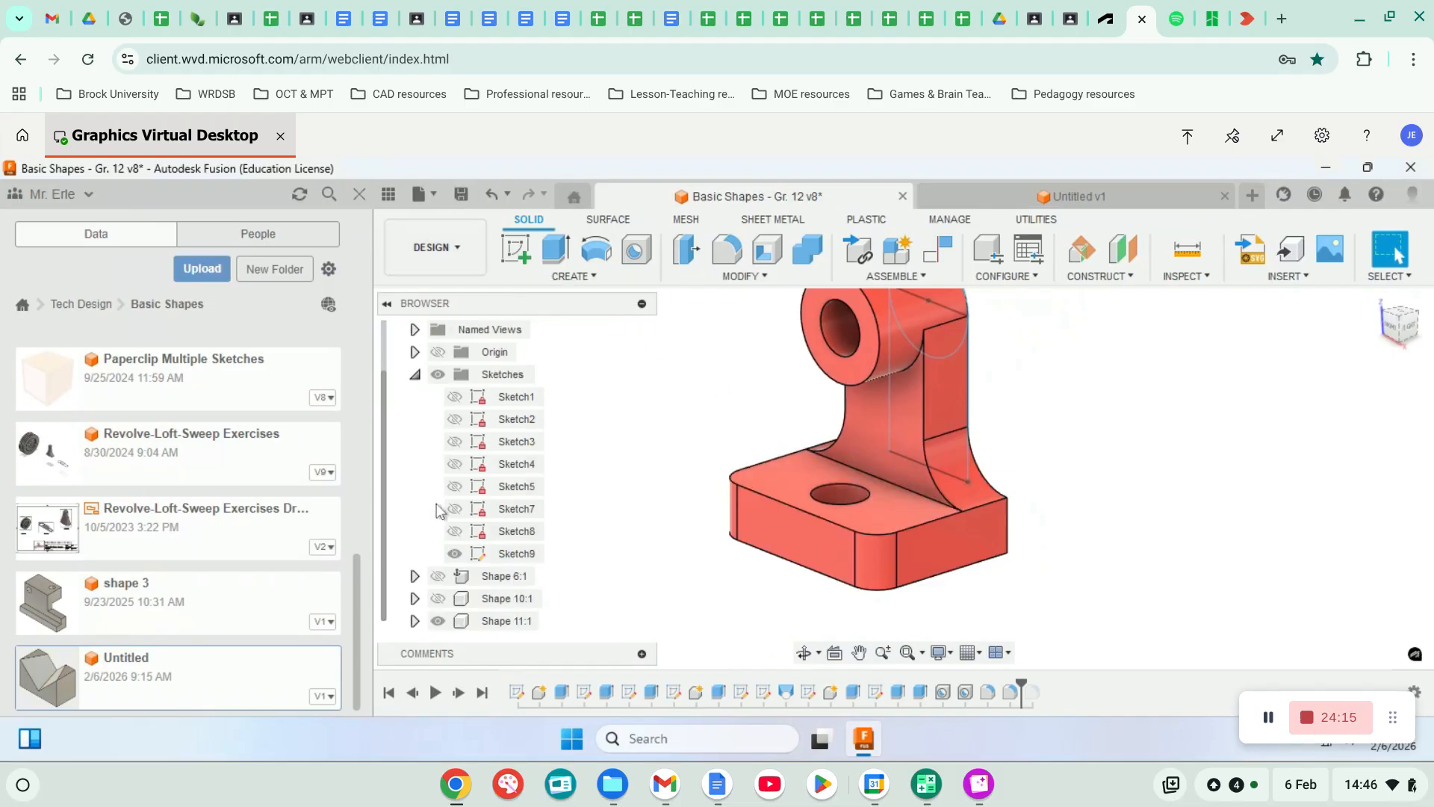
scroll(629, 535, "down", 1)
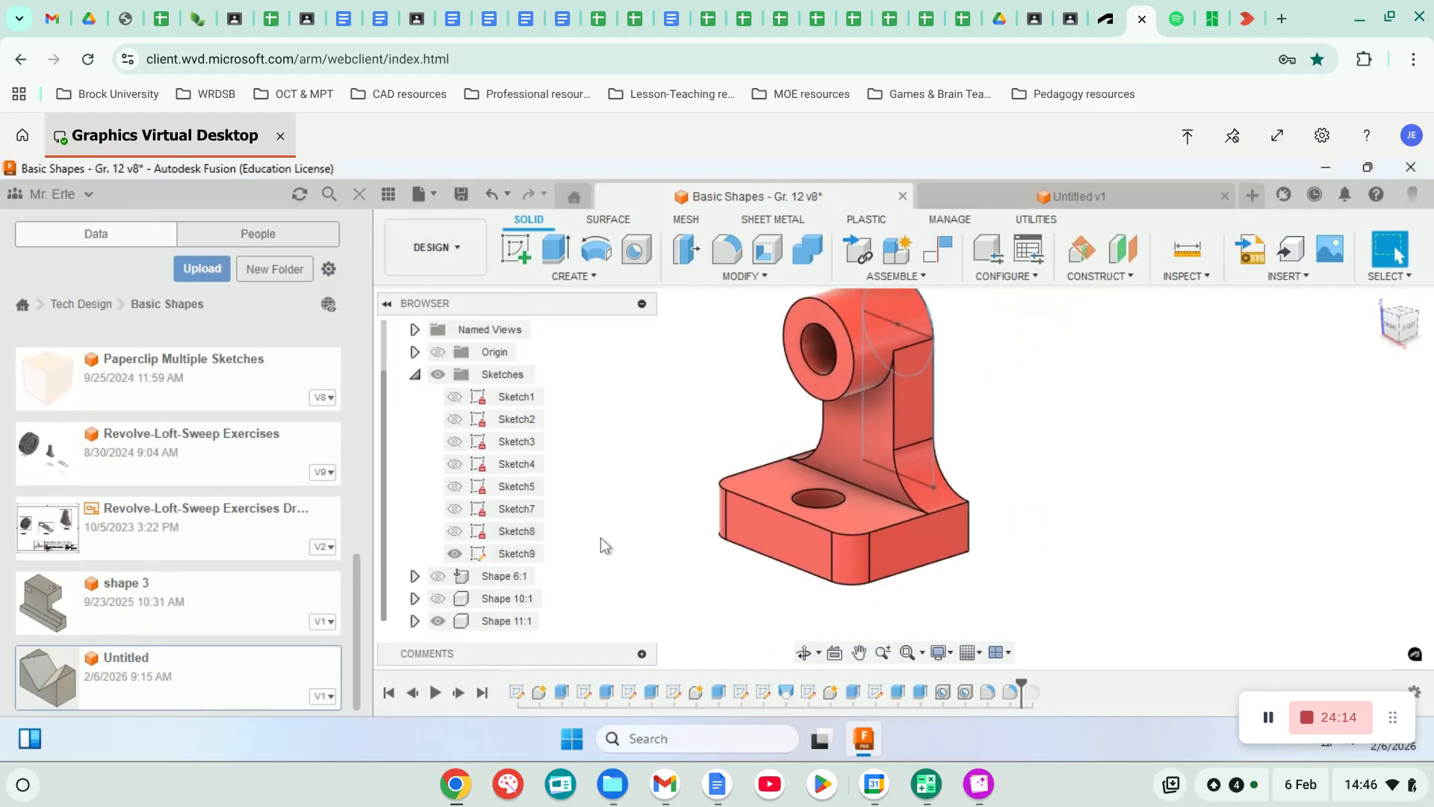
left_click(438, 576)
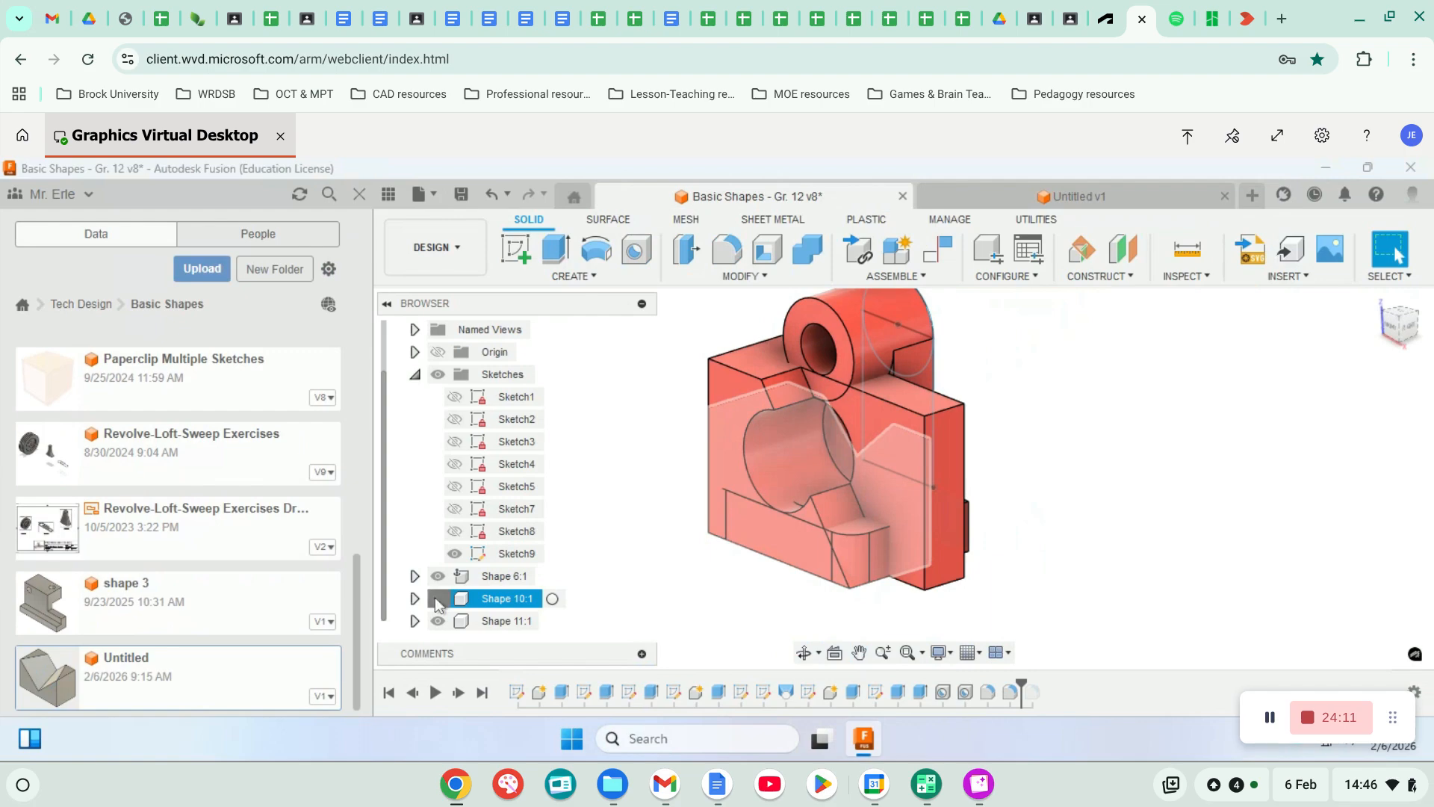
left_click(438, 598)
scroll(685, 542, "down", 3)
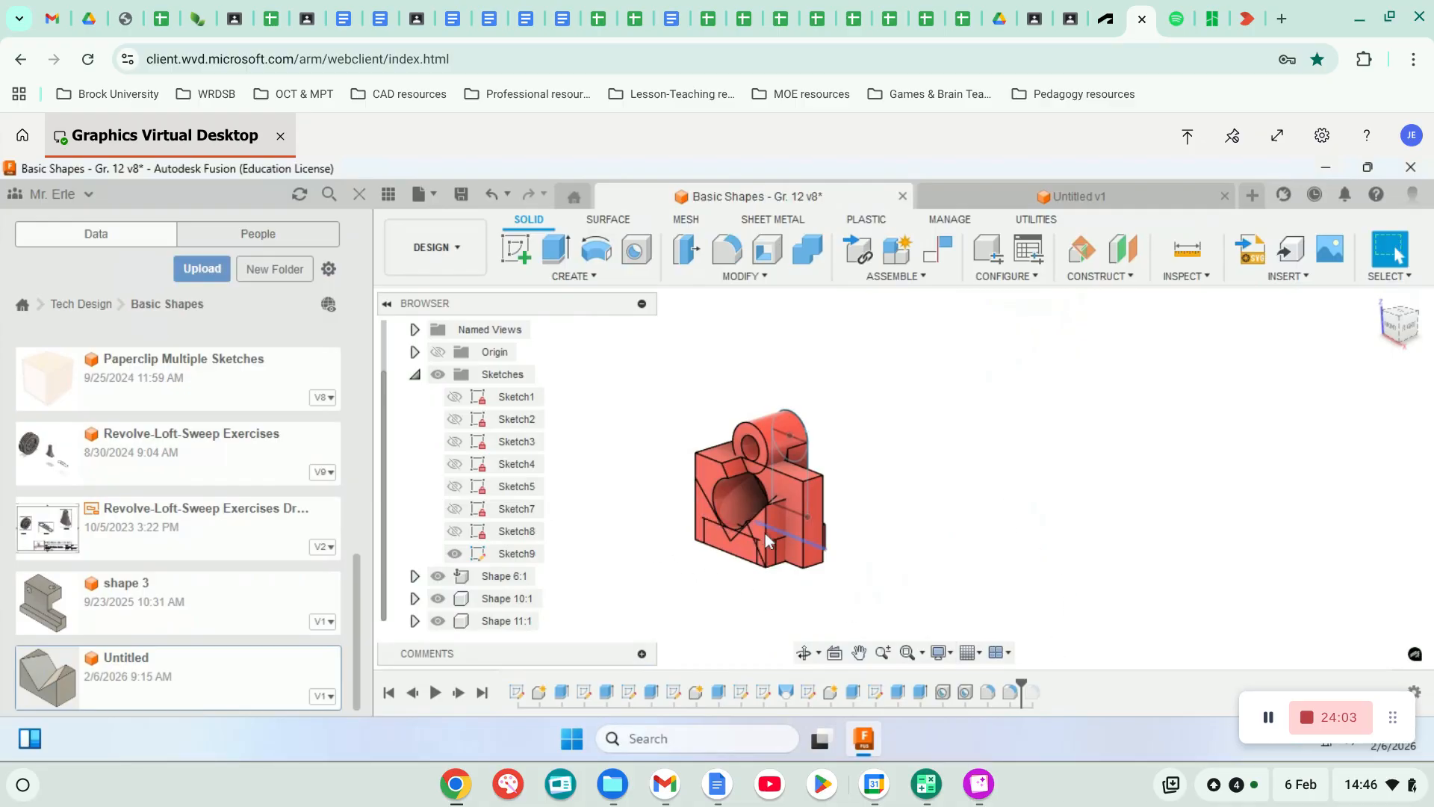
left_click_drag(765, 532, 589, 571)
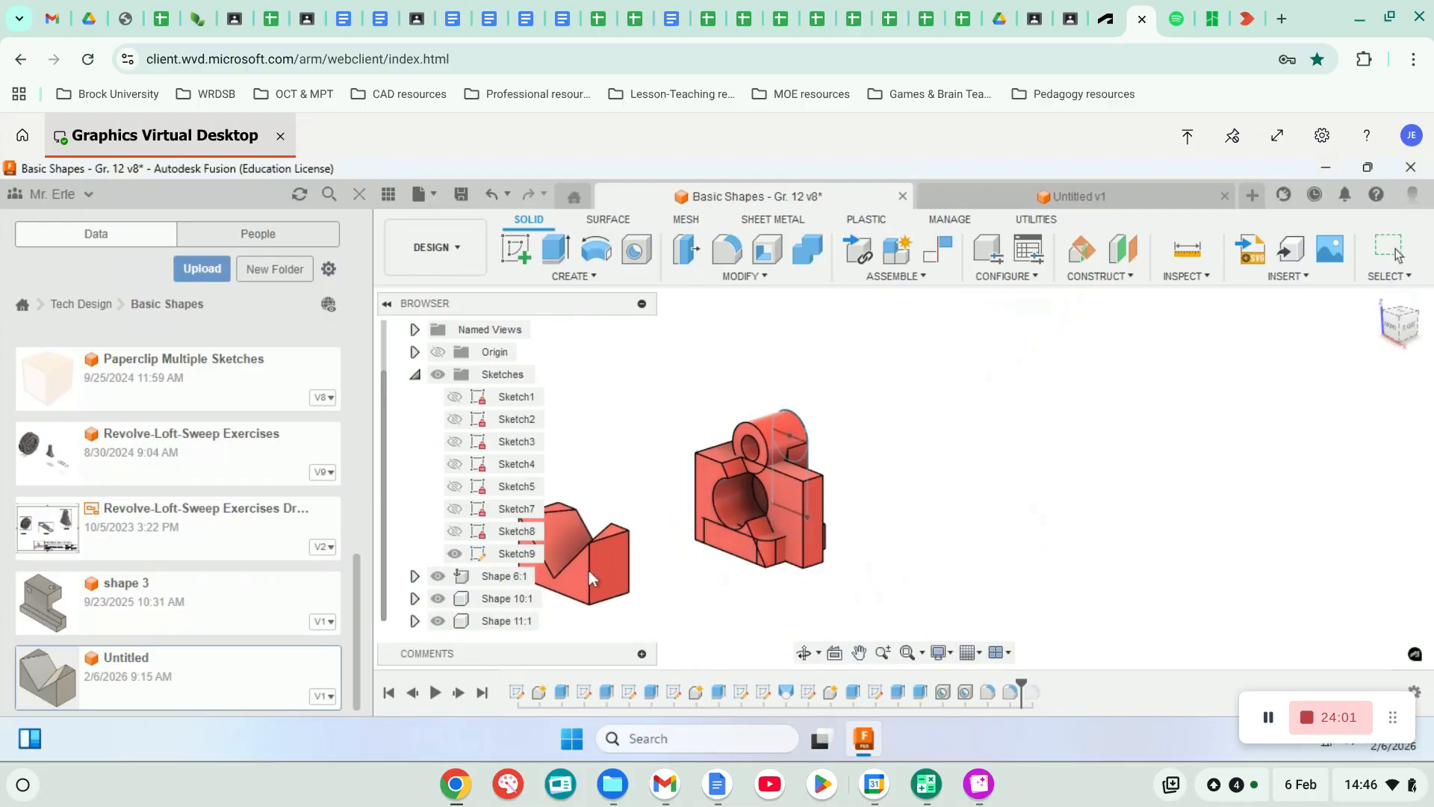
left_click_drag(792, 431, 894, 406)
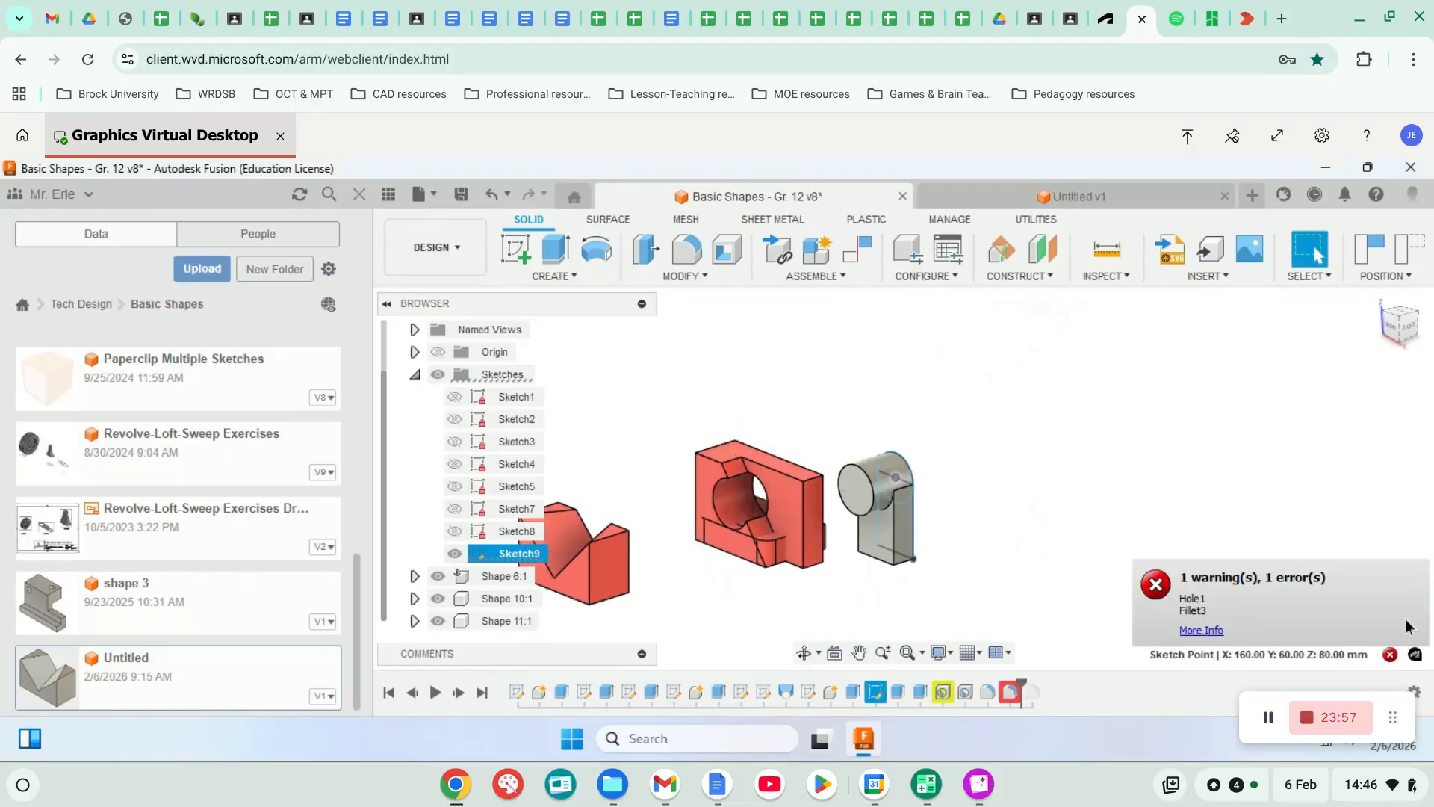
left_click(1150, 499)
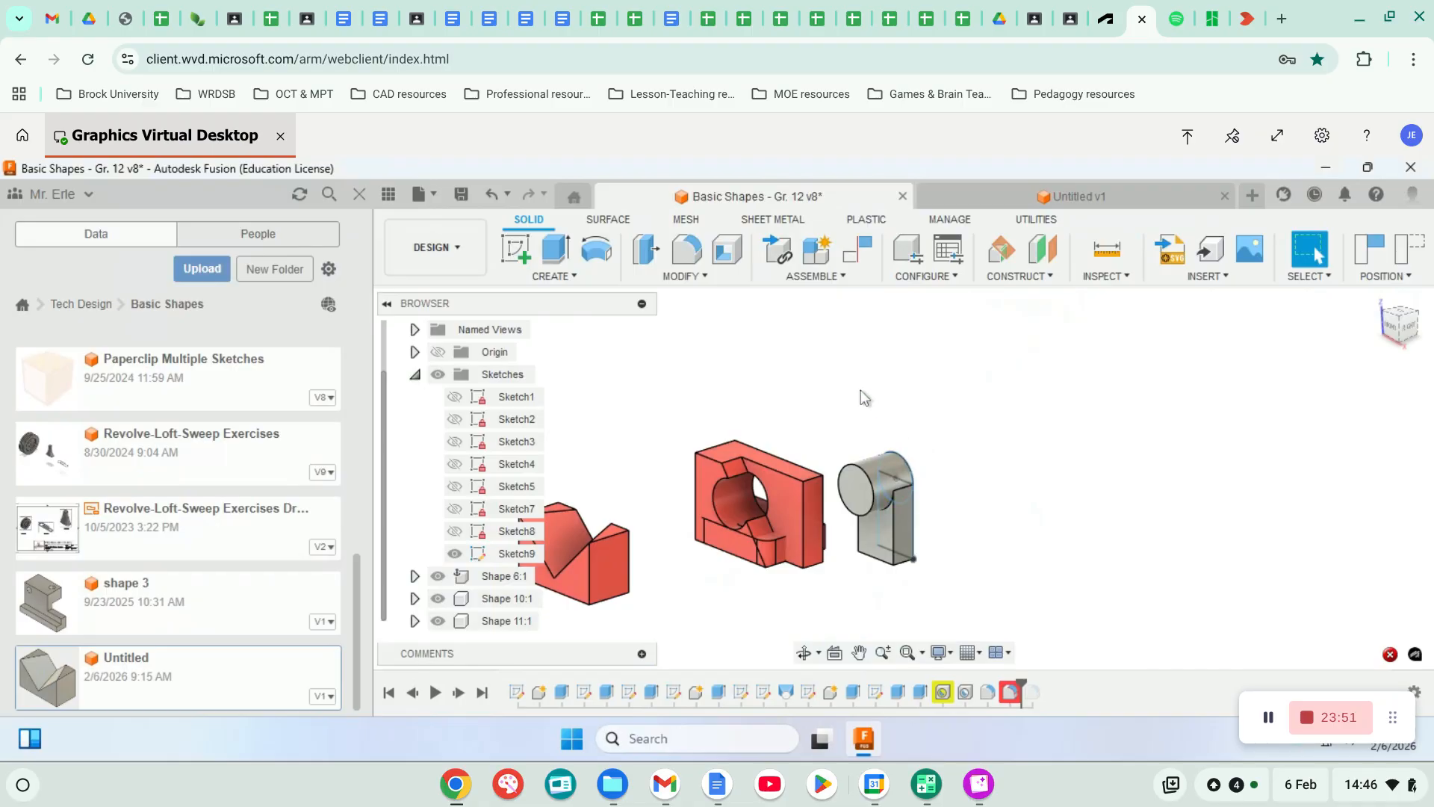
left_click(492, 197)
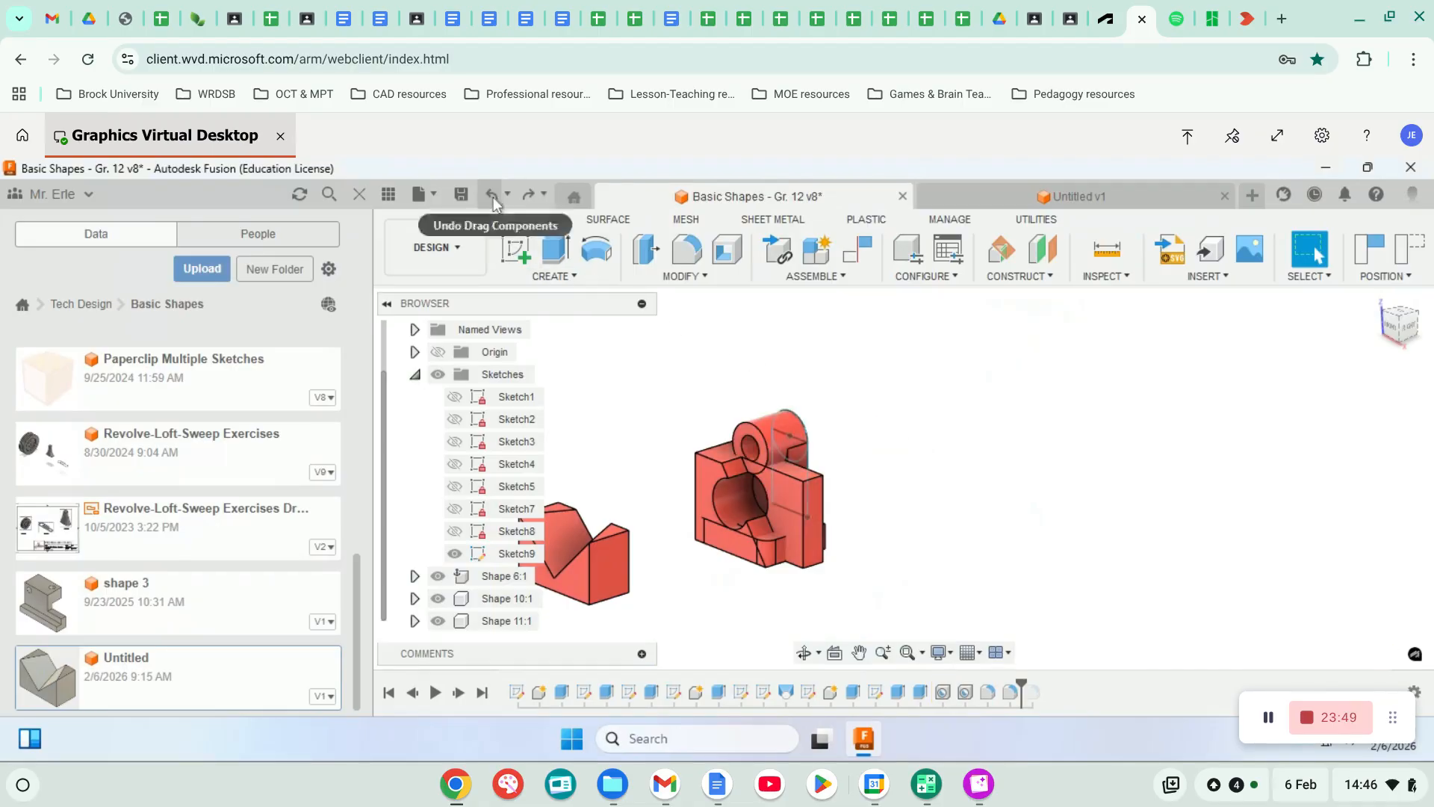
Step: Hide Sketch9 and move Shape 11 clear of the block with the round through-hole
left_click(454, 554)
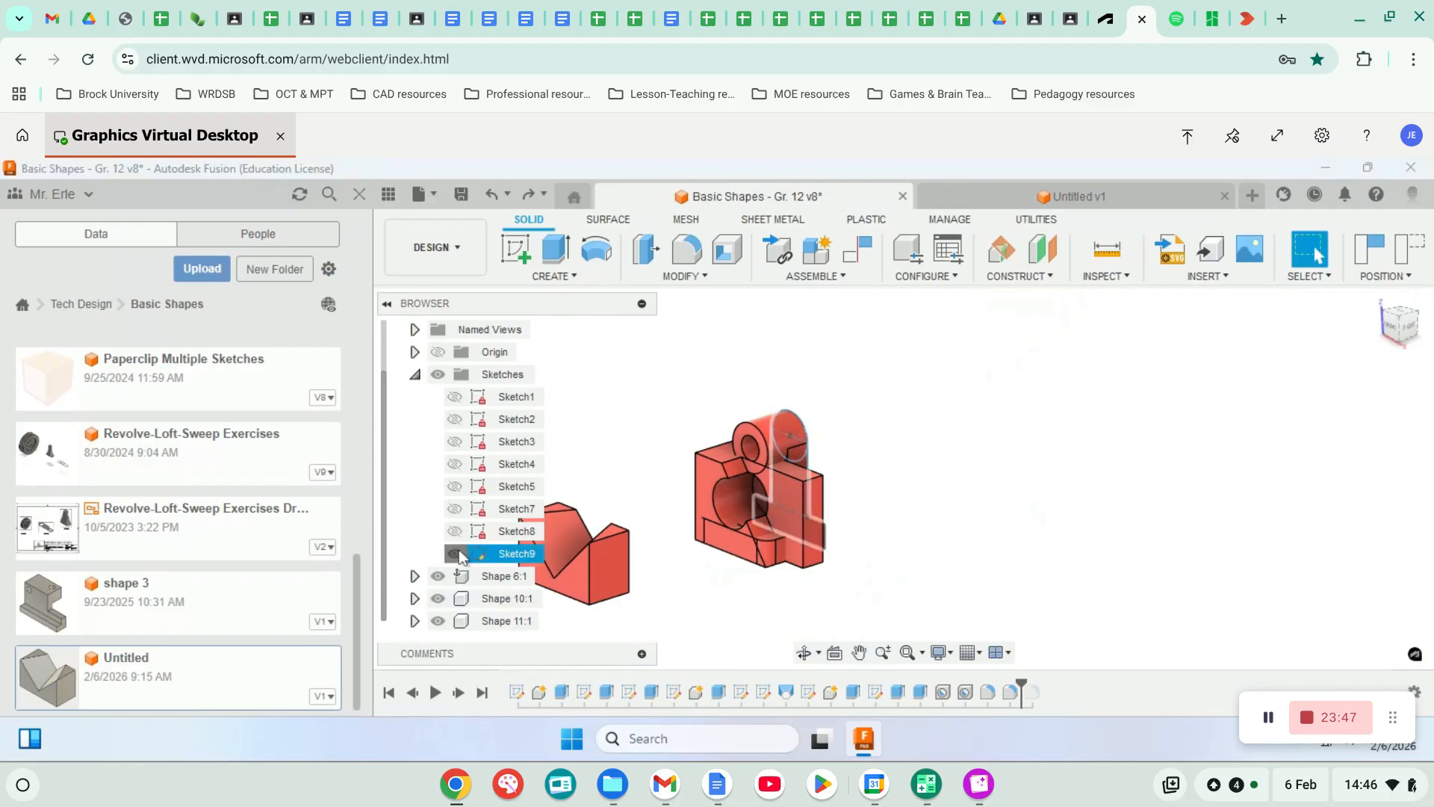
left_click_drag(783, 429, 931, 388)
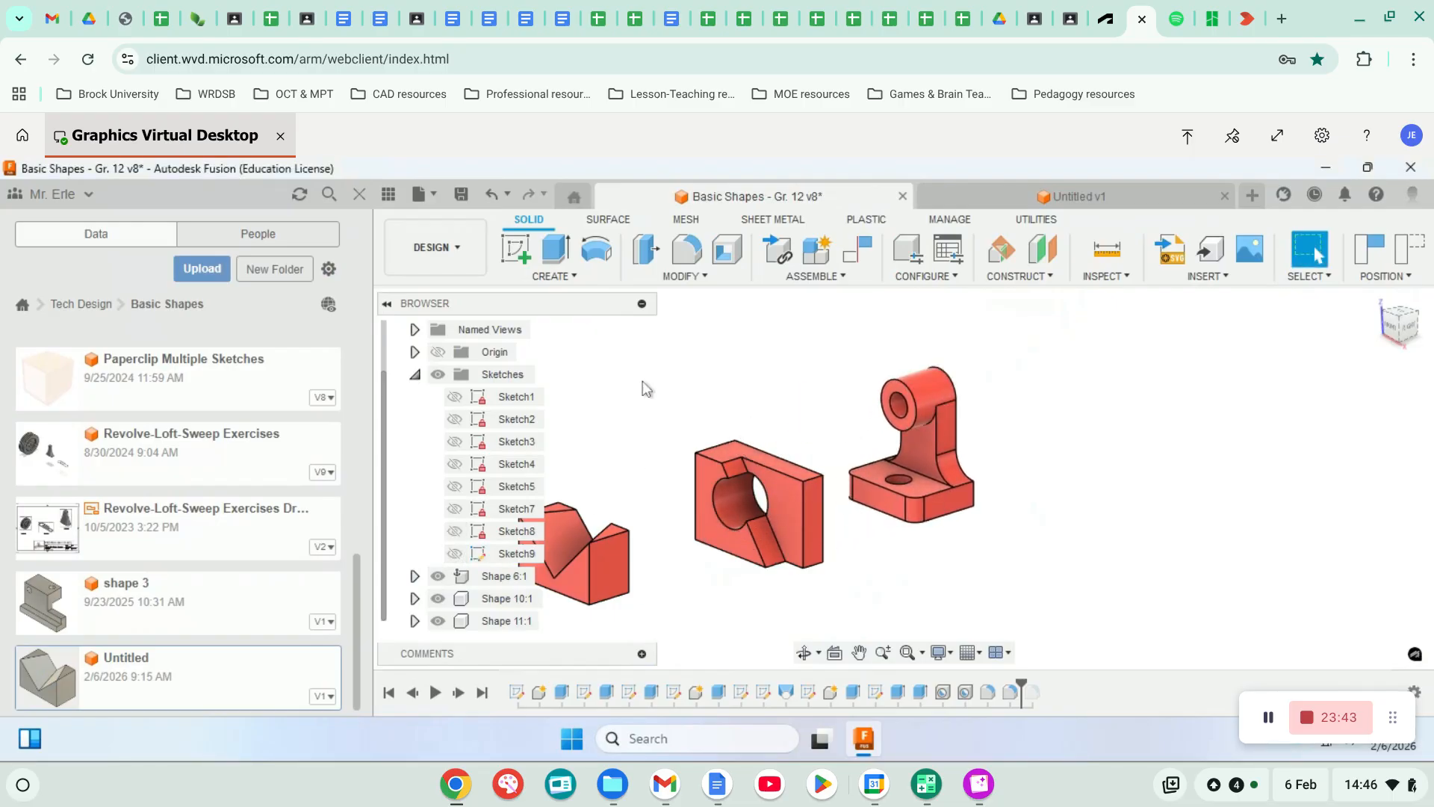
left_click(461, 195)
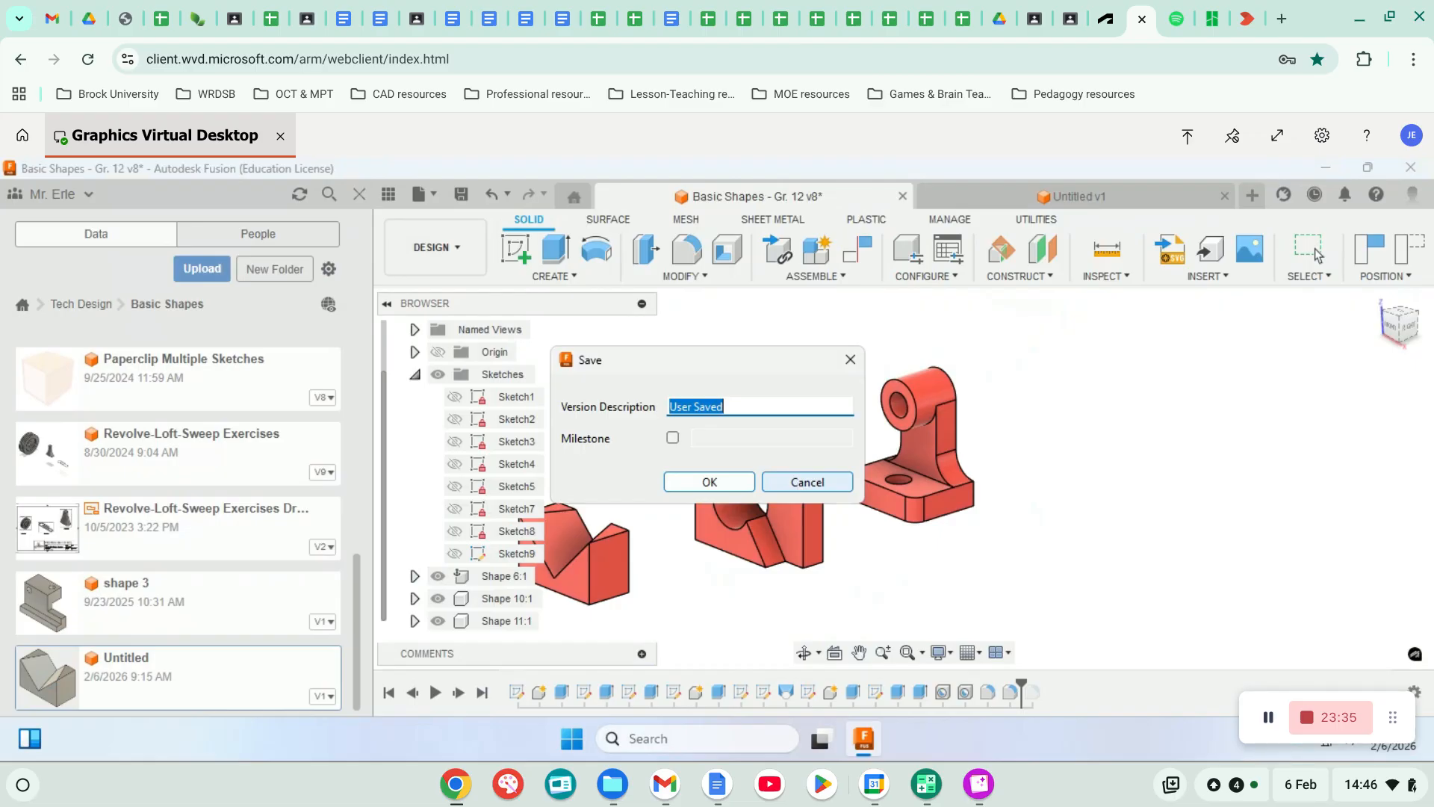
left_click(807, 482)
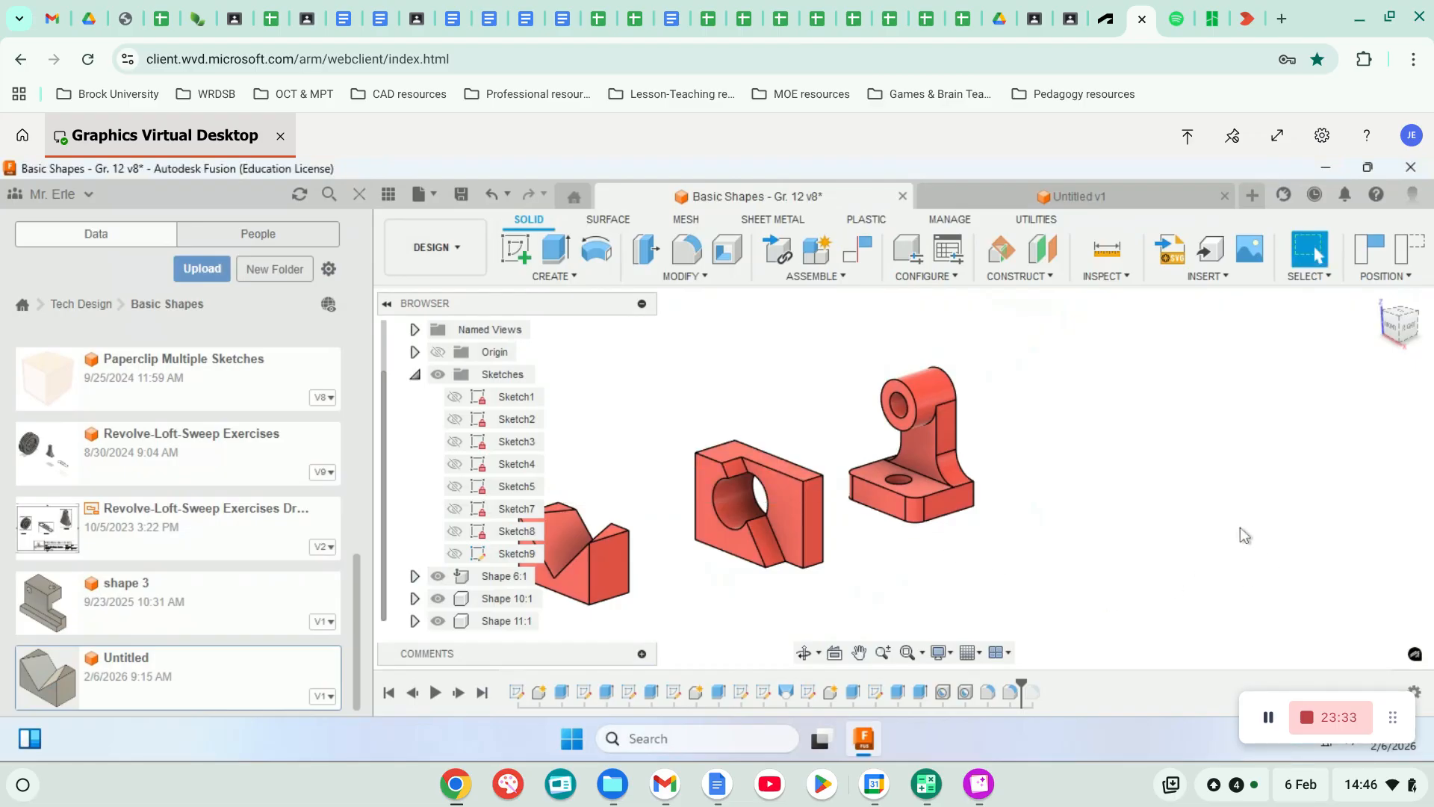